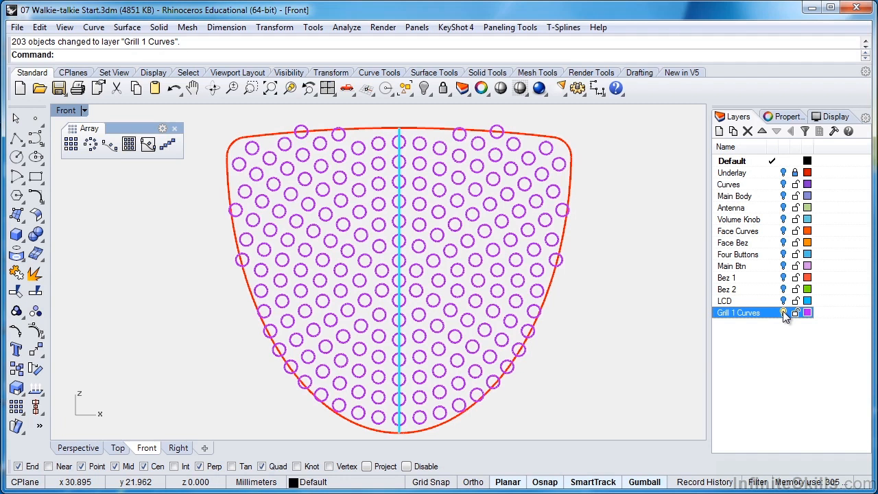
# Hide the Grill 1 Curves layer so only the grill outline and its centre line remain.
pyautogui.click(784, 313)
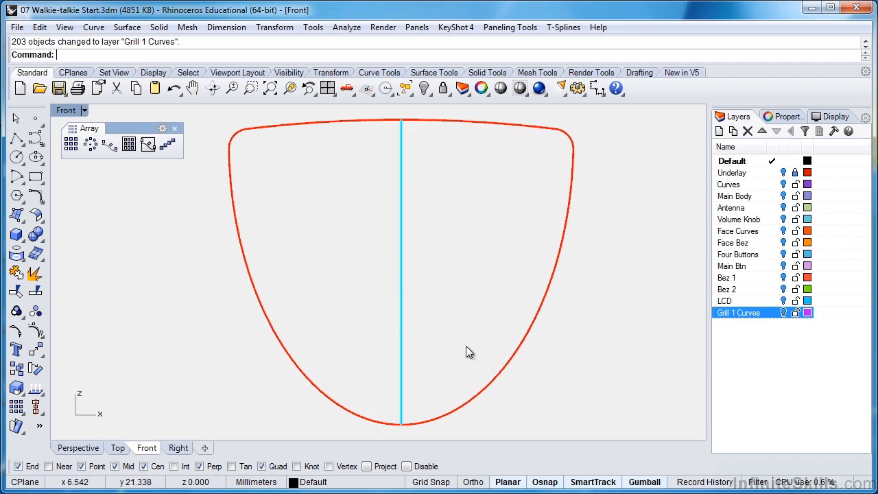
pyautogui.scroll(-4, 621, 291)
pyautogui.moveTo(621, 289); pyautogui.dragTo(562, 307, button='right')
# Show the LCD, Bez 2 and Bez 1 layers to examine the rounded shape of the screen.
pyautogui.click(784, 302)
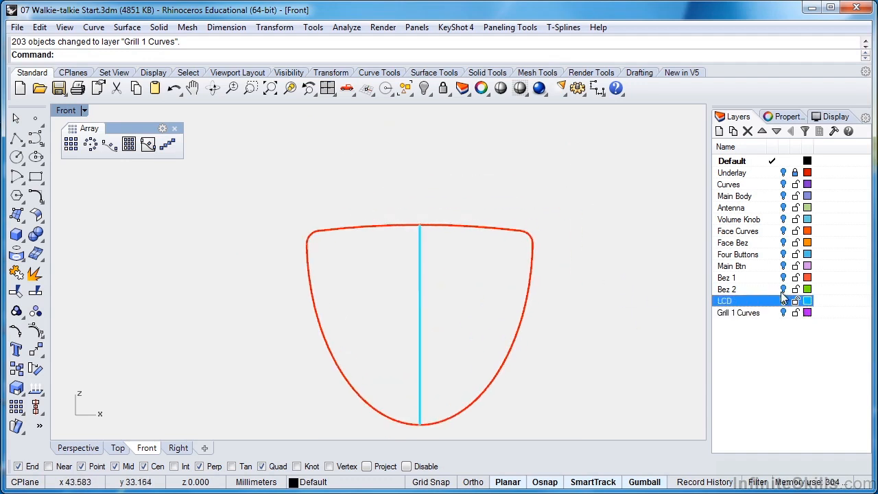
pyautogui.click(781, 289)
pyautogui.click(784, 277)
pyautogui.scroll(-4, 604, 295)
pyautogui.scroll(8, 492, 186)
pyautogui.scroll(-2, 537, 159)
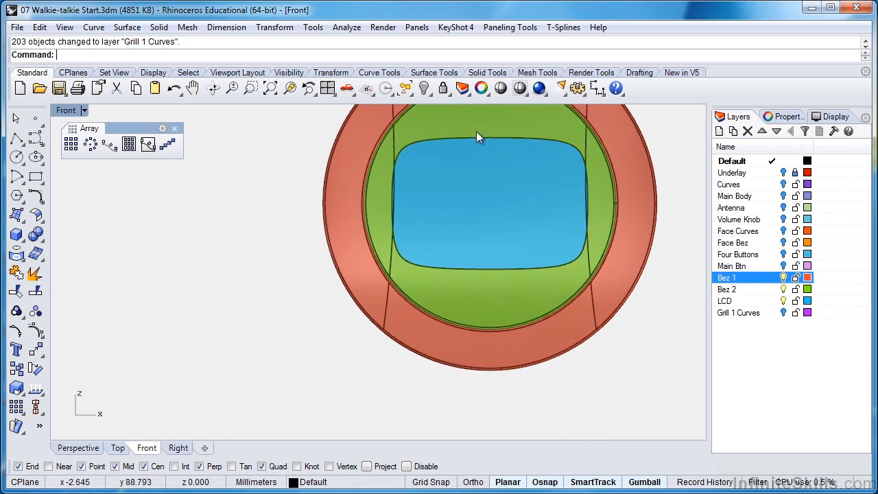
pyautogui.scroll(-2, 438, 233)
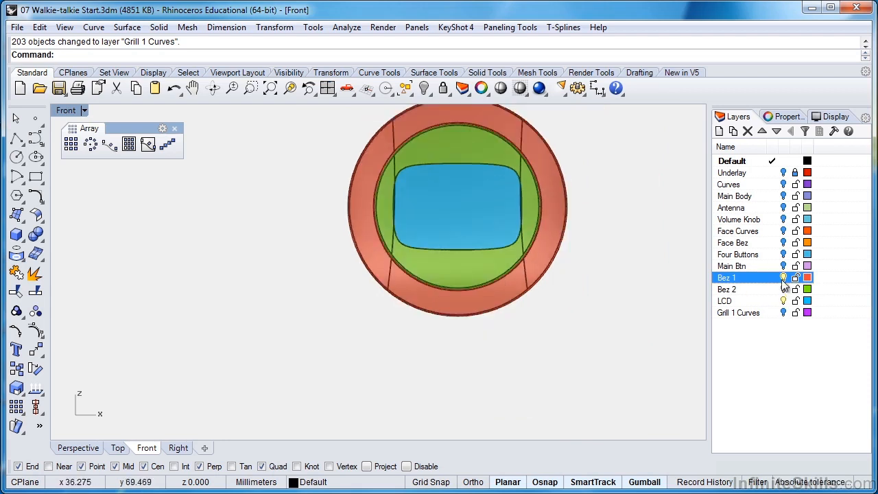
# Hide the Bez 1, Bez 2 and LCD layers again and return to the grill outline.
pyautogui.click(784, 277)
pyautogui.click(783, 289)
pyautogui.click(784, 300)
pyautogui.moveTo(422, 405); pyautogui.dragTo(447, 166, button='right')
pyautogui.scroll(2, 426, 300)
pyautogui.moveTo(455, 277); pyautogui.dragTo(416, 273, button='right')
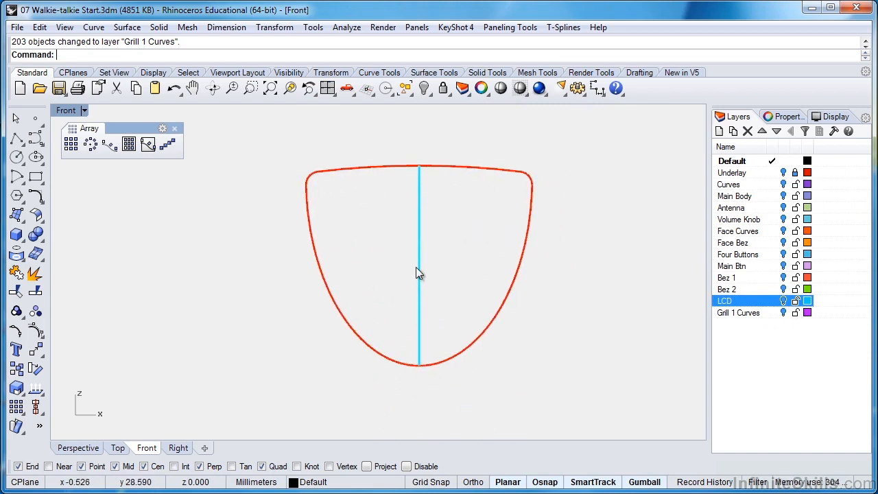
pyautogui.scroll(1, 409, 261)
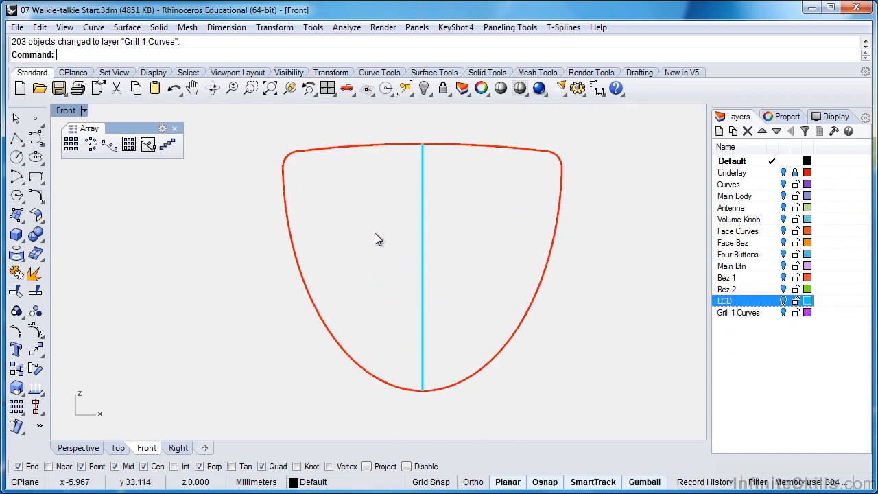
pyautogui.moveTo(354, 236); pyautogui.dragTo(349, 235, button='right')
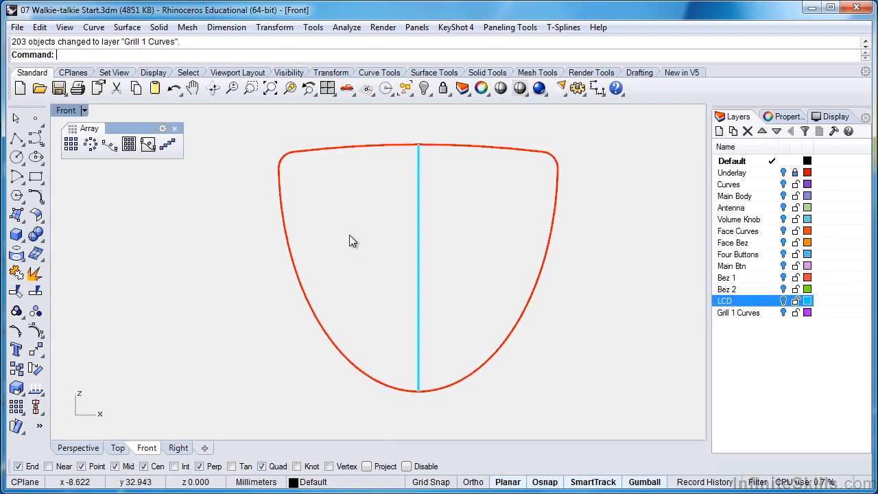
# Draw the base of a rounded rectangle outside the grill outline's lower-left side, 1.2 mm long and about 0.8 mm high.
pyautogui.click(35, 177)
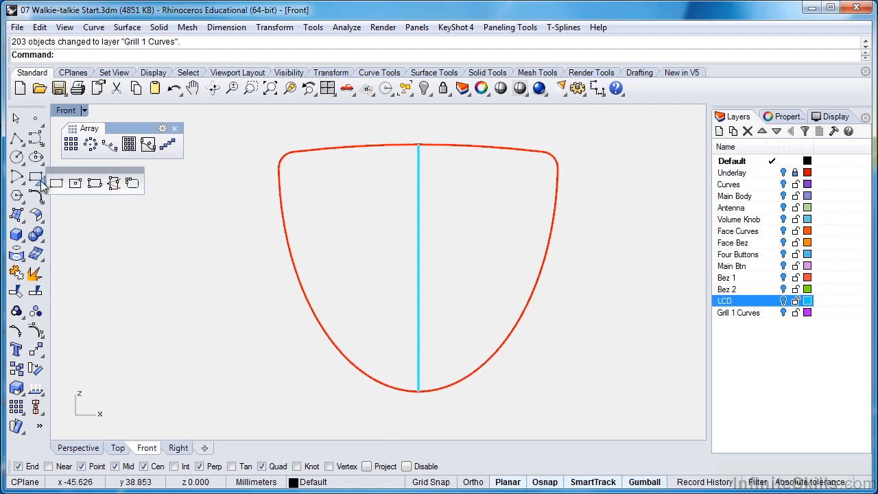
pyautogui.click(133, 184)
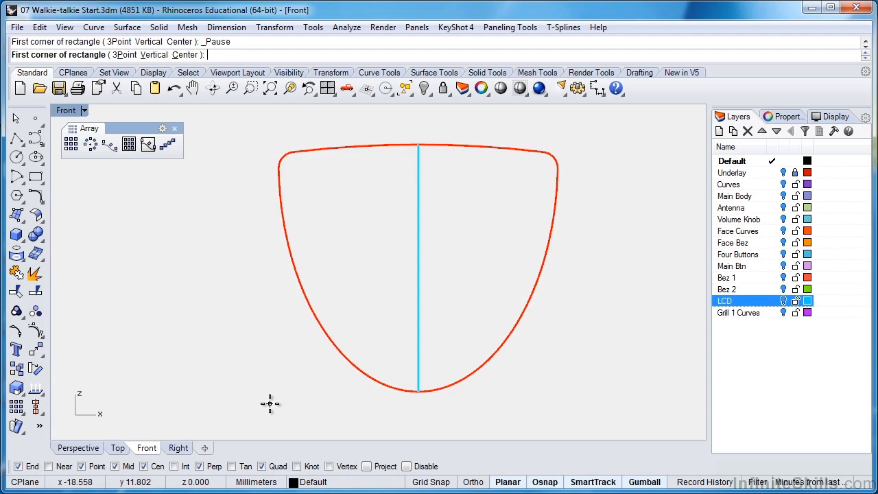
pyautogui.click(270, 404)
pyautogui.scroll(5, 270, 404)
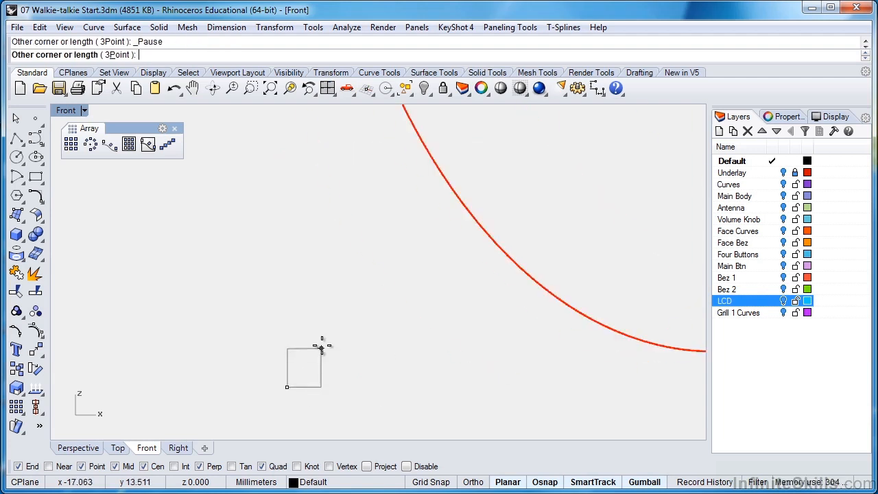
pyautogui.write('1.2')
pyautogui.press('Return')
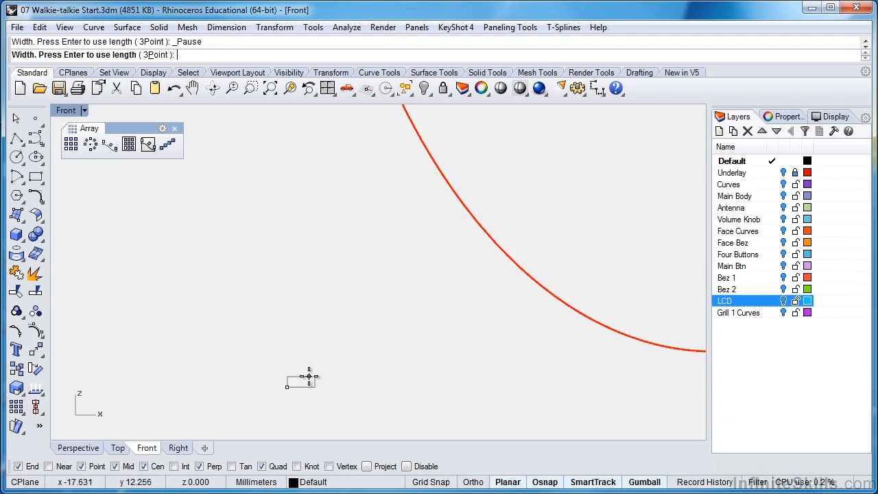
pyautogui.scroll(6, 309, 374)
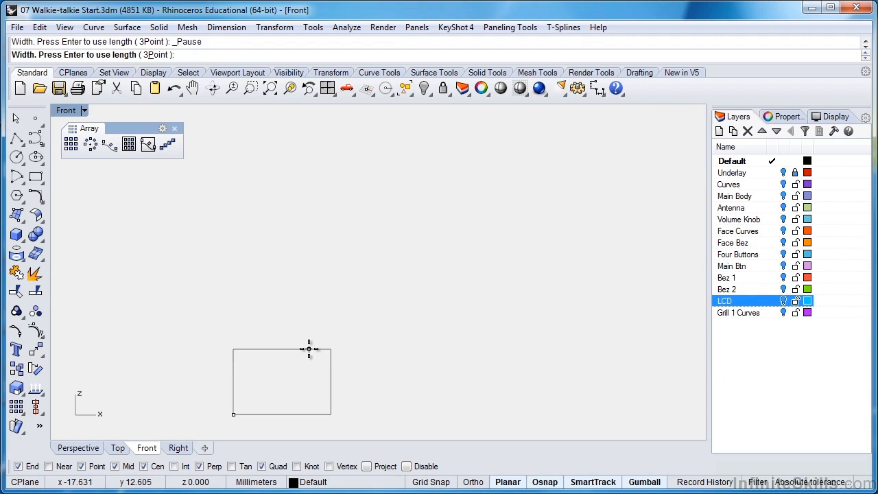
pyautogui.click(308, 349)
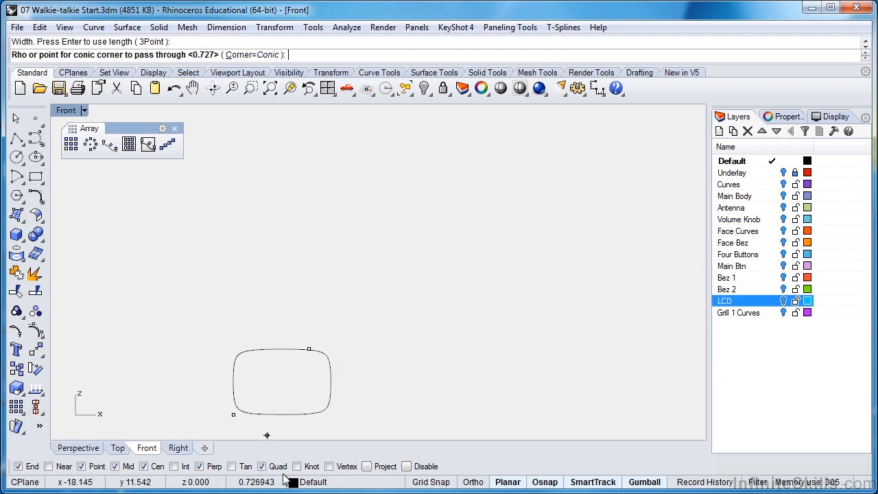
# Finish the small rounded rectangle with conic corners at a rho of about 0.63.
pyautogui.scroll(6, 279, 401)
pyautogui.moveTo(304, 373); pyautogui.dragTo(429, 263, button='right')
pyautogui.scroll(2, 425, 247)
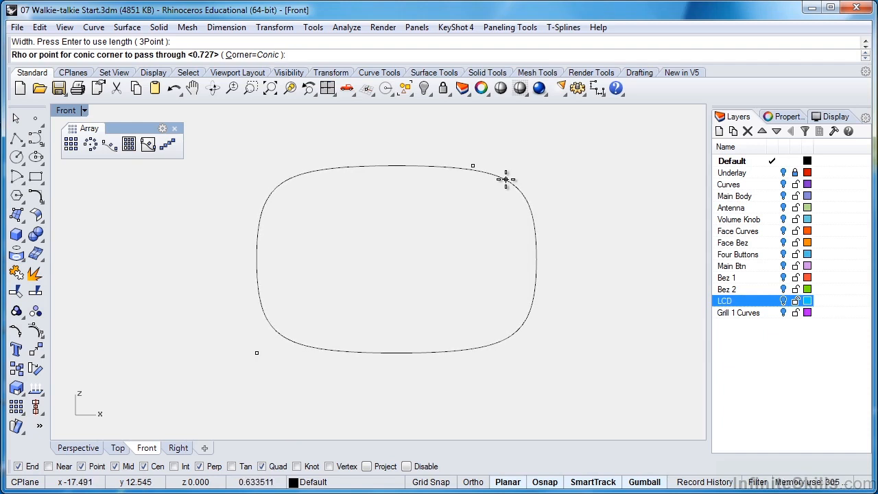
pyautogui.click(506, 179)
pyautogui.scroll(-10, 336, 305)
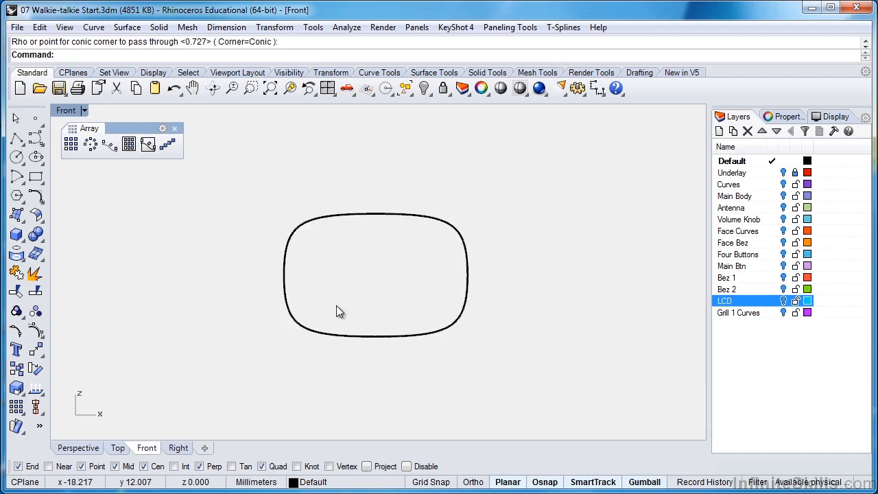
pyautogui.moveTo(367, 344); pyautogui.dragTo(311, 389, button='right')
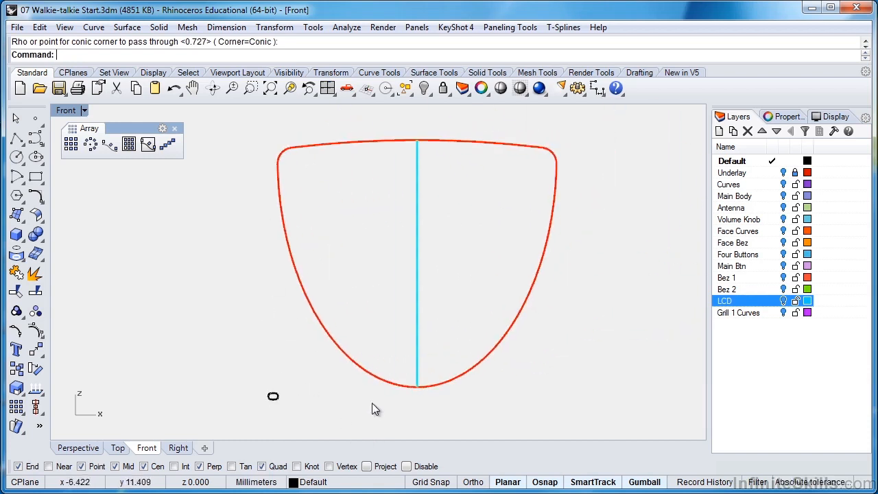
# Start a rectangular array of the small rounded rectangle with 18 copies in X, 18 in Y and 1 in Z.
pyautogui.moveTo(341, 379); pyautogui.dragTo(275, 373, button='right')
pyautogui.scroll(3, 243, 395)
pyautogui.scroll(3, 244, 396)
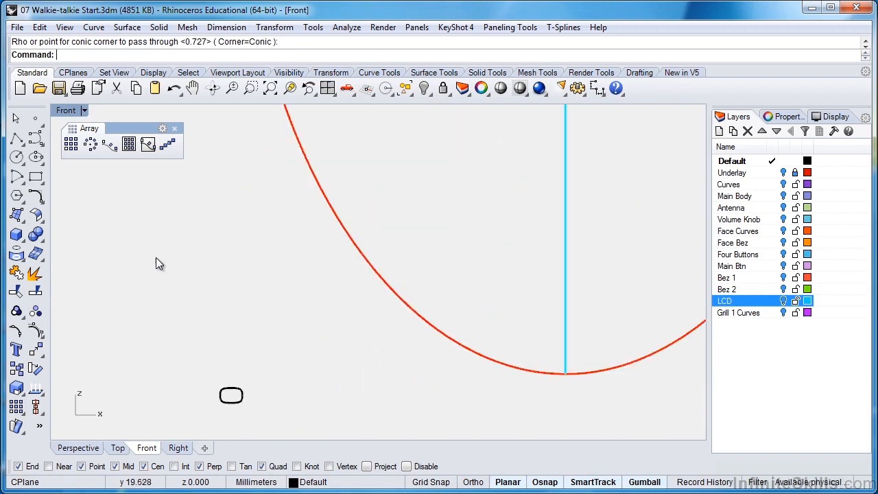
pyautogui.click(236, 405)
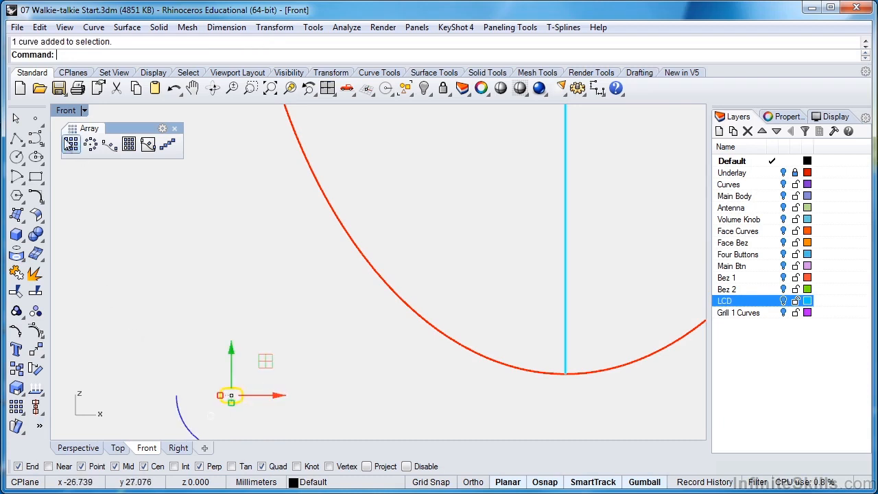
pyautogui.click(68, 149)
pyautogui.scroll(-4, 157, 261)
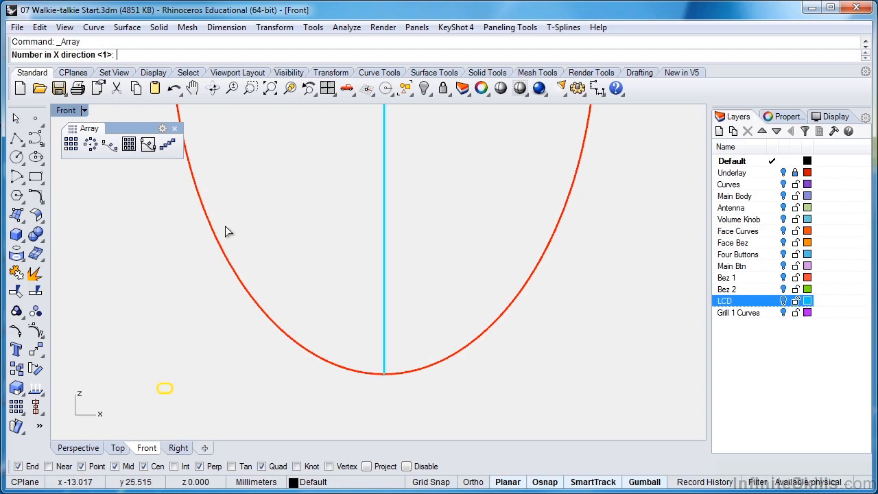
pyautogui.write('18')
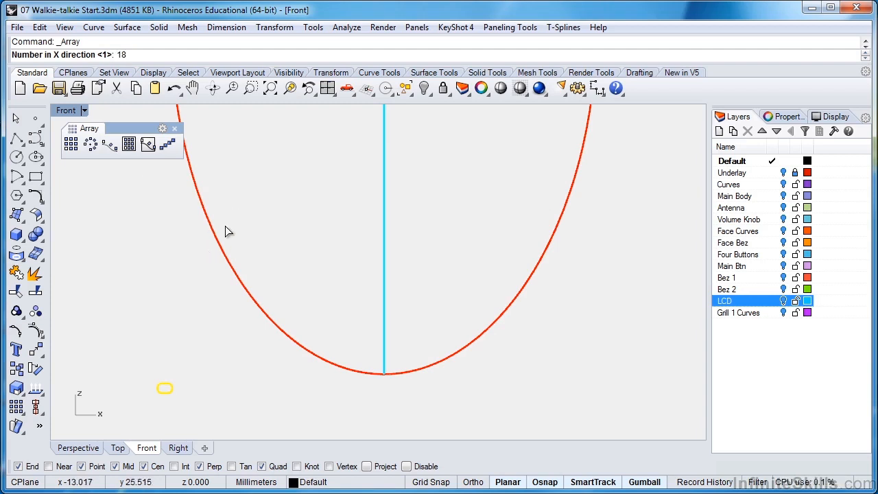
pyautogui.press('Return')
pyautogui.write('18')
pyautogui.press('Return')
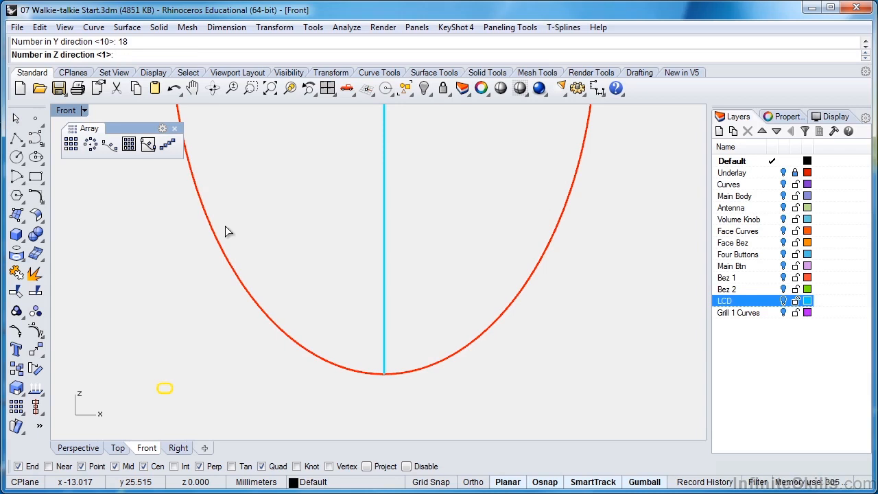
pyautogui.press('Return')
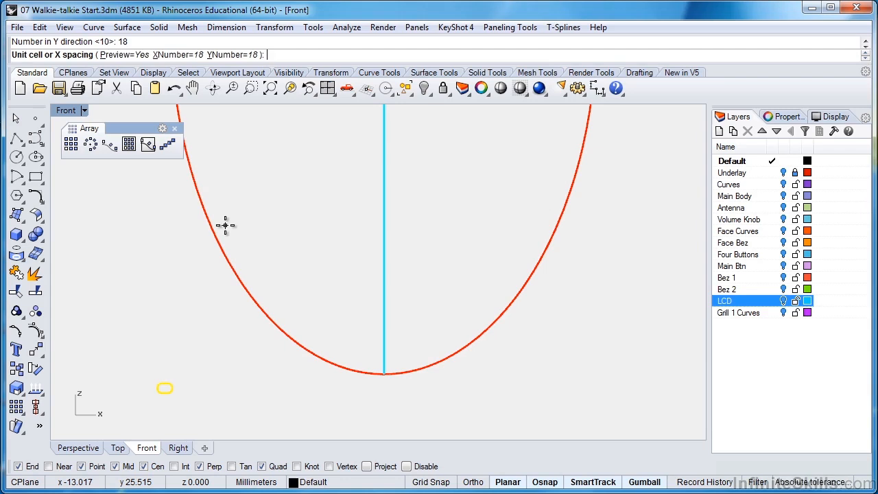
# Set the array spacing to 2.25 mm in both X and Y and preview it over the grill outline.
pyautogui.write('2.25')
pyautogui.press('Return')
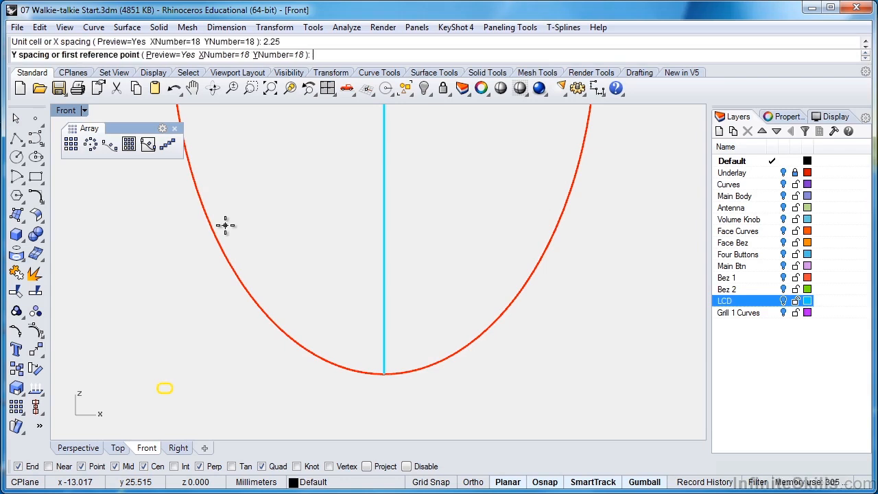
pyautogui.write('2.25')
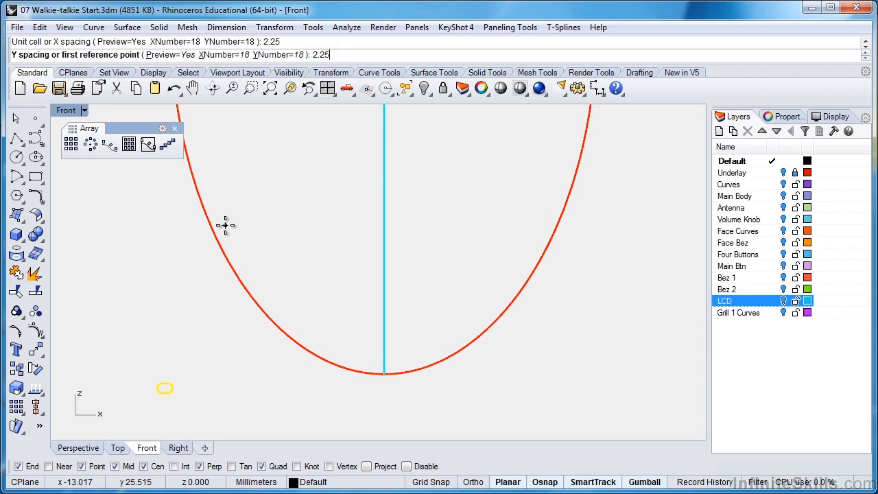
pyautogui.press('Return')
pyautogui.scroll(-3, 432, 313)
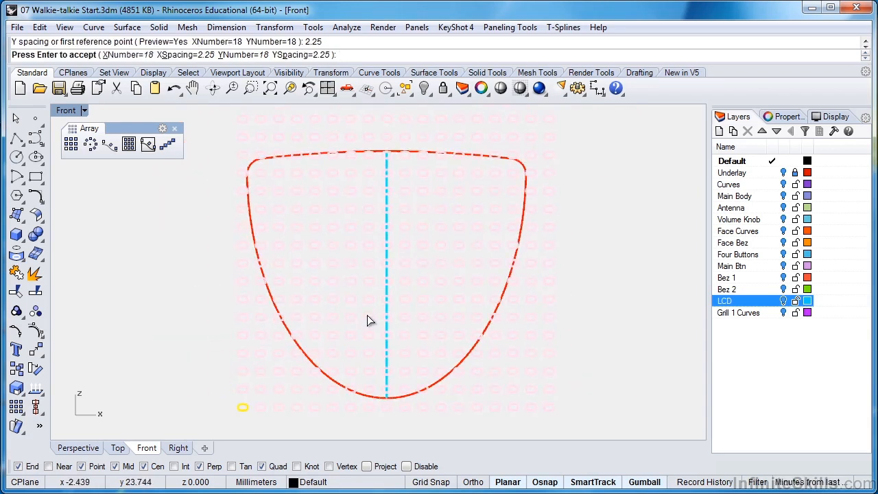
pyautogui.moveTo(324, 345); pyautogui.dragTo(295, 324, button='right')
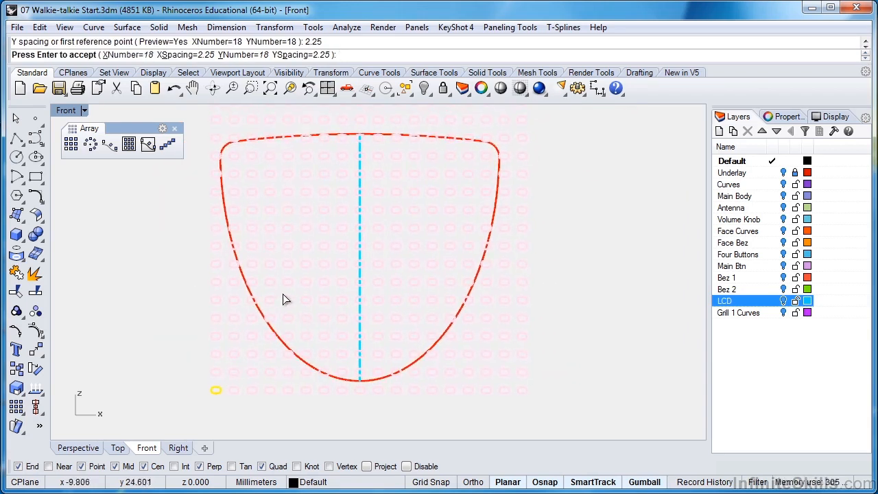
# Tighten the previewed array's X spacing and Y spacing to 2 mm each.
pyautogui.click(187, 54)
pyautogui.write('2')
pyautogui.press('Return')
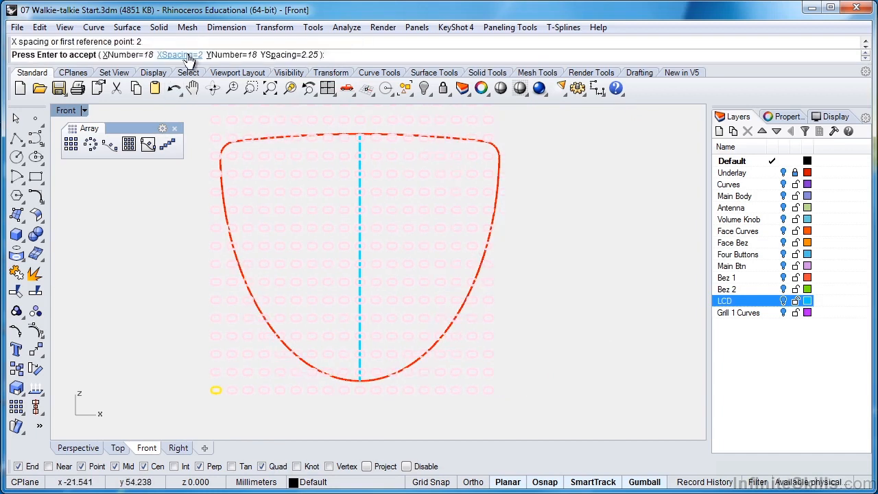
pyautogui.click(277, 55)
pyautogui.write('2')
pyautogui.press('Return')
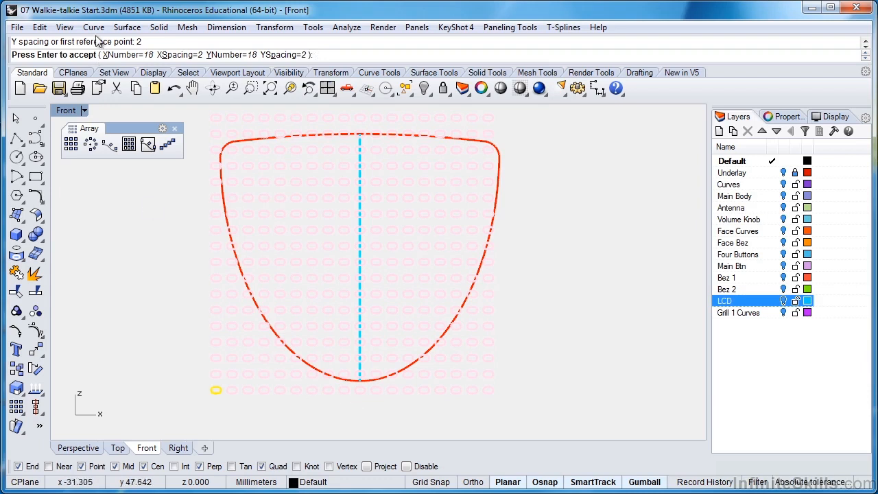
# Increase the array to 19 items in X and 19 in Y, accept it and clear the selection.
pyautogui.click(128, 55)
pyautogui.write('19')
pyautogui.press('Return')
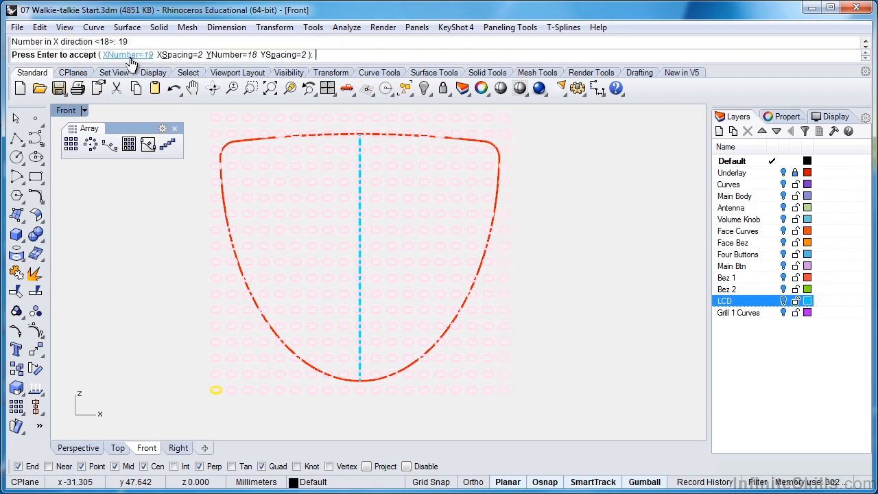
pyautogui.click(221, 57)
pyautogui.write('19')
pyautogui.press('Return')
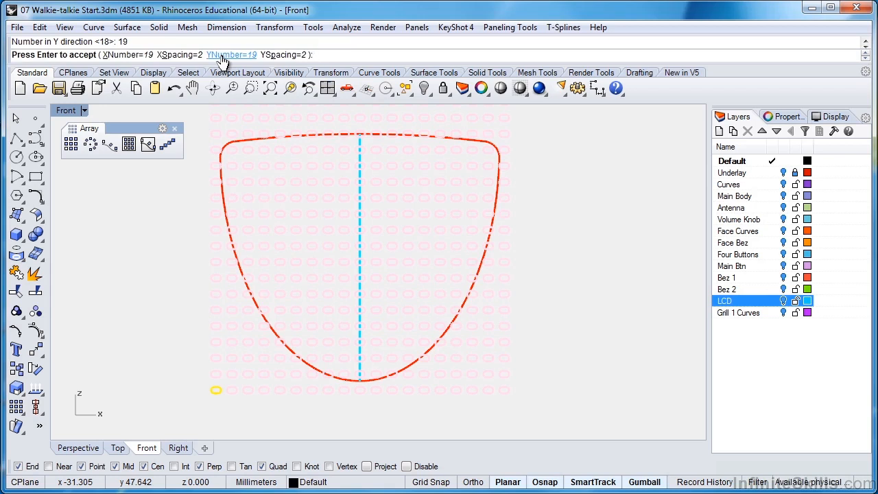
pyautogui.moveTo(334, 290); pyautogui.dragTo(364, 304, button='right')
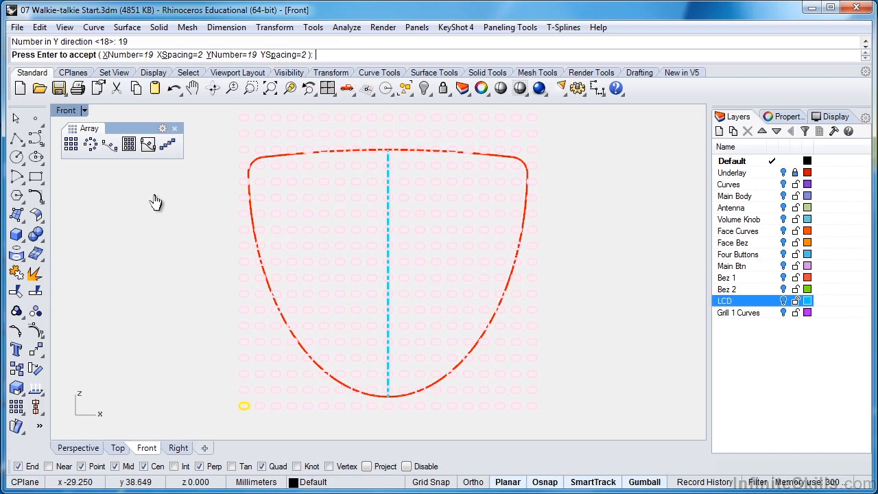
pyautogui.press('Return')
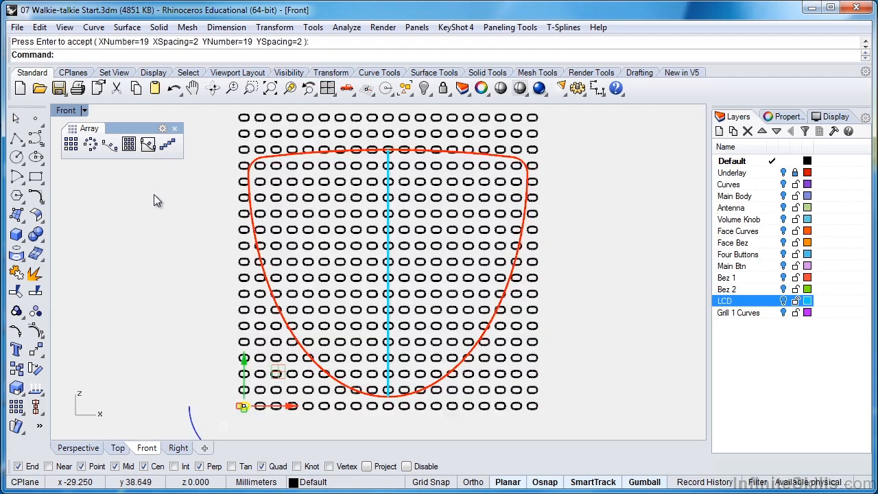
pyautogui.press('Escape')
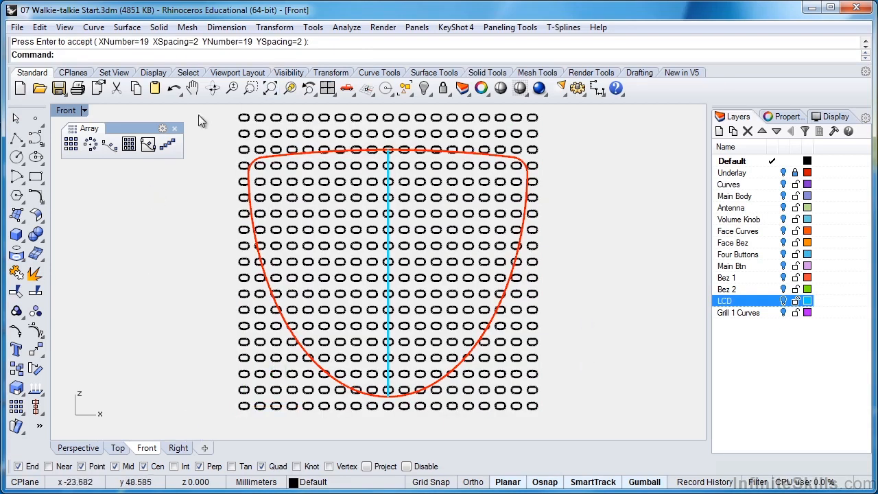
# Select the last created array copies together with the original rounded rectangle and group them.
pyautogui.click(411, 94)
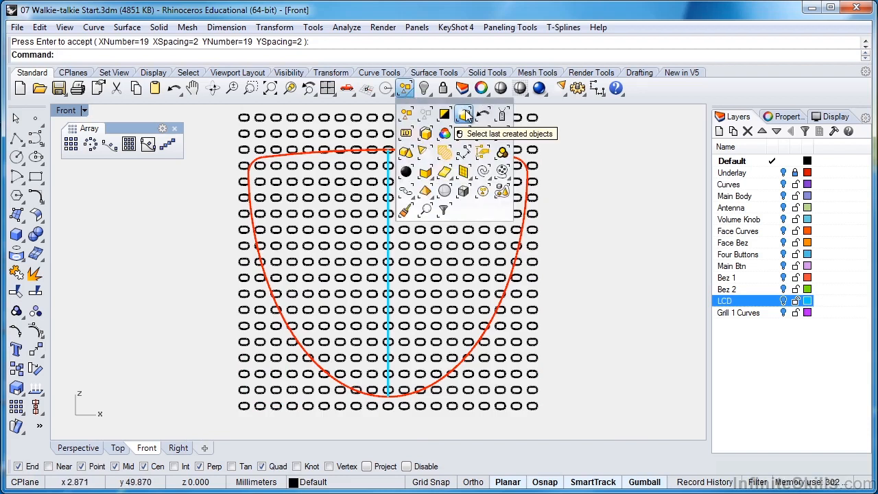
pyautogui.click(465, 115)
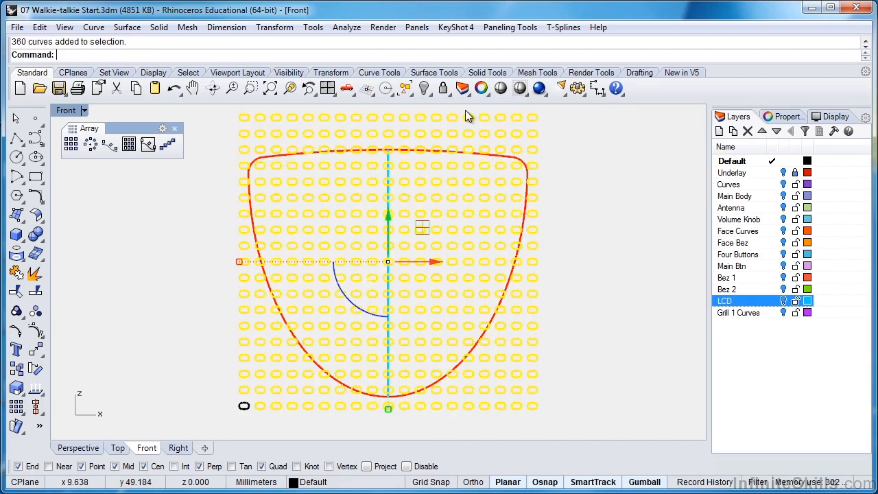
pyautogui.keyDown('shift'); pyautogui.click(244, 407); pyautogui.keyUp('shift')
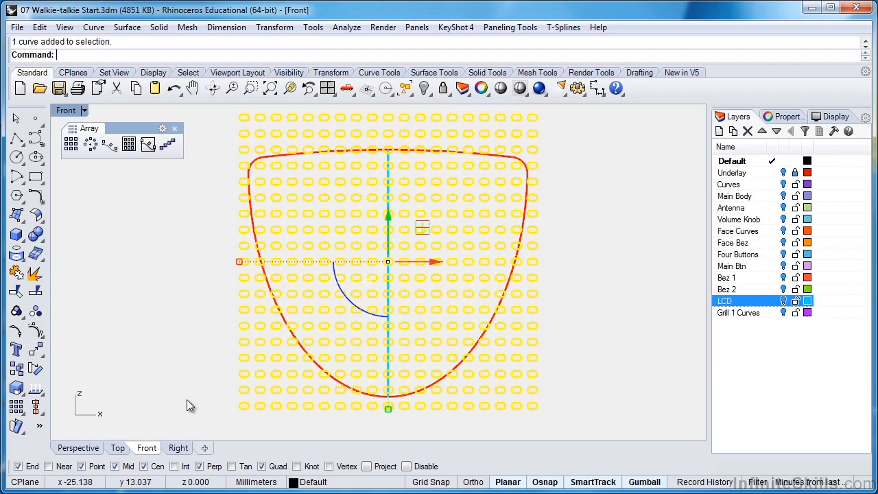
pyautogui.hotkey('ctrl', 'g')
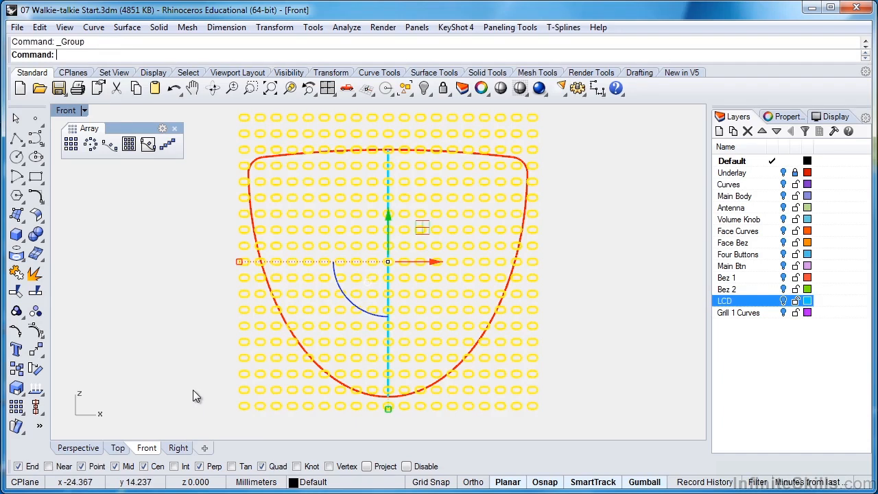
# Move the grouped rounded-rectangle pattern horizontally along X until it sits clear of the grill outline.
pyautogui.scroll(-1, 193, 386)
pyautogui.moveTo(470, 285); pyautogui.dragTo(695, 284)
pyautogui.moveTo(476, 341); pyautogui.dragTo(358, 334, button='right')
pyautogui.moveTo(473, 282); pyautogui.dragTo(497, 283)
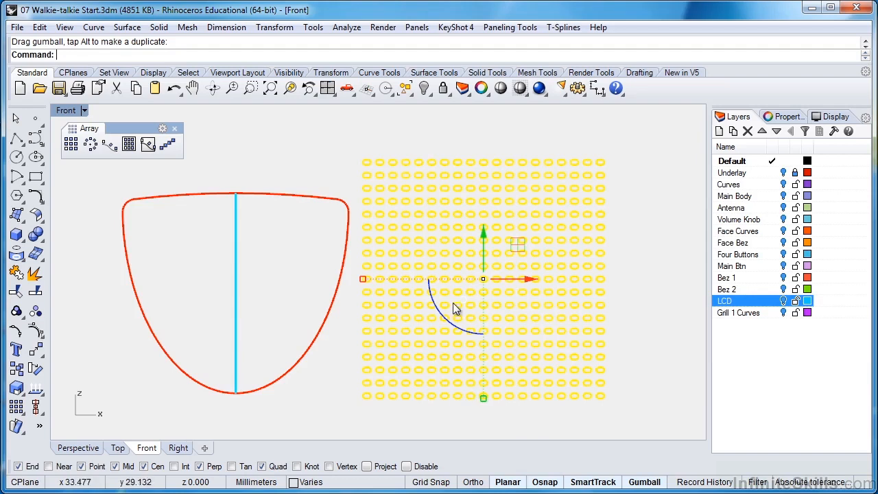
# Draw a vertical helper line between the upper and lower edge midpoints of the pattern's central rounded rectangle.
pyautogui.scroll(10, 479, 283)
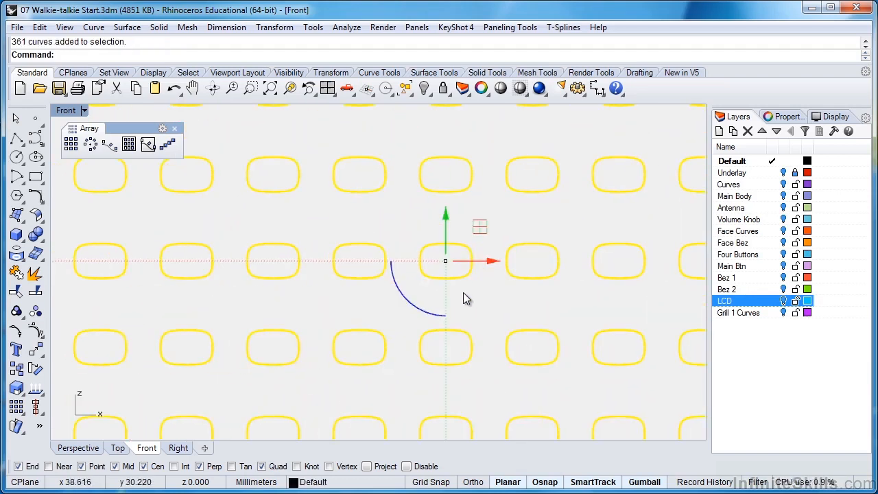
pyautogui.click(17, 140)
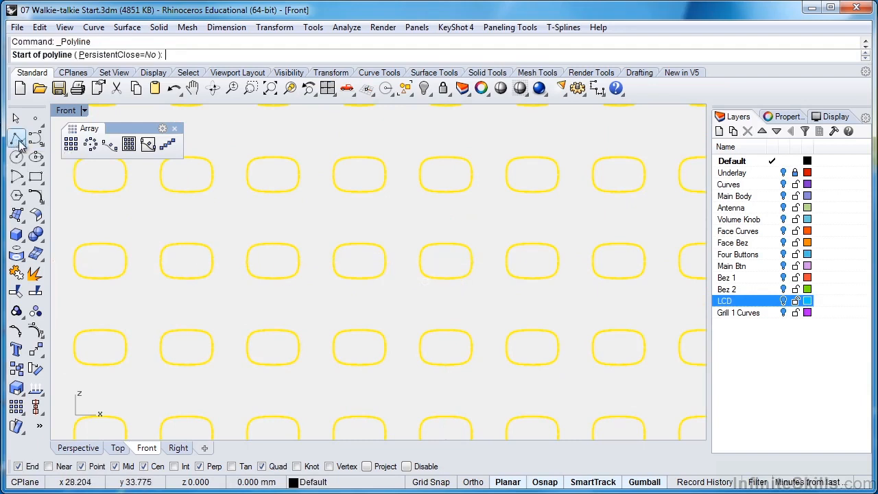
pyautogui.click(447, 243)
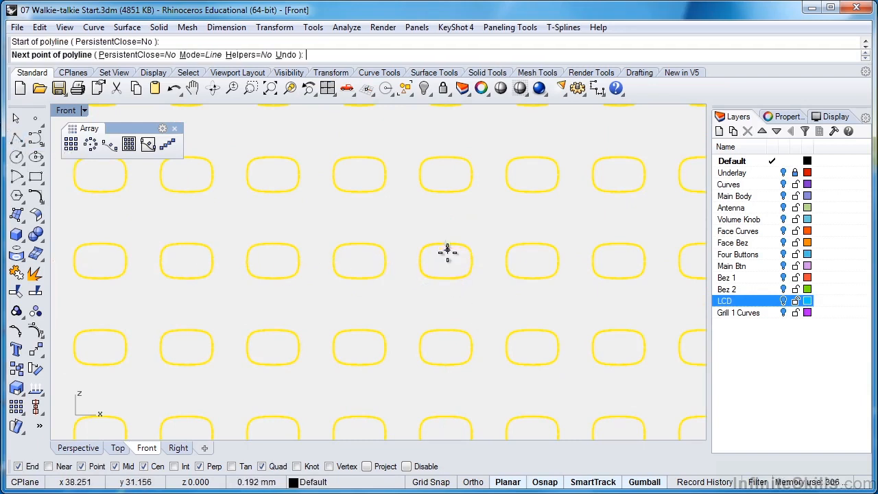
pyautogui.click(446, 277)
pyautogui.press('Return')
pyautogui.press('Escape')
pyautogui.scroll(-2, 480, 297)
pyautogui.scroll(2, 476, 296)
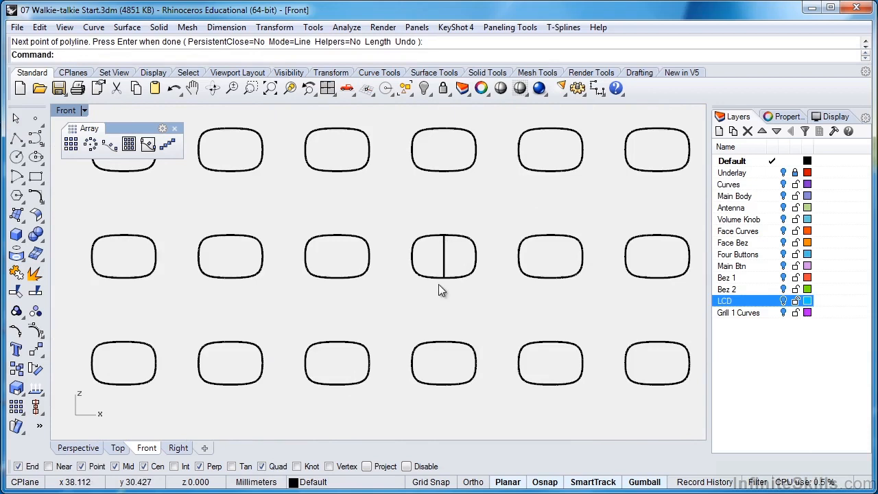
# Move the whole pattern and helper line from the helper line's midpoint to the midpoint of the grill's vertical centreline.
pyautogui.hotkey('ctrl', 'a')
pyautogui.scroll(1, 485, 304)
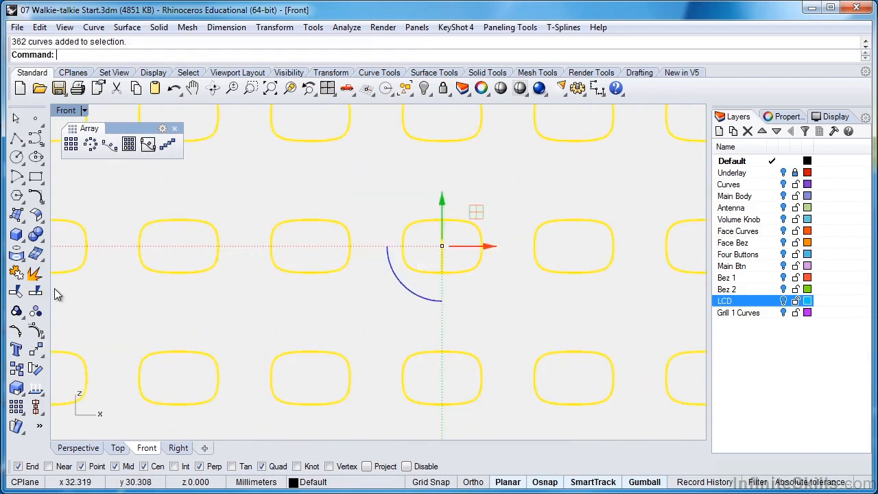
pyautogui.click(36, 350)
pyautogui.click(440, 246)
pyautogui.scroll(-5, 497, 245)
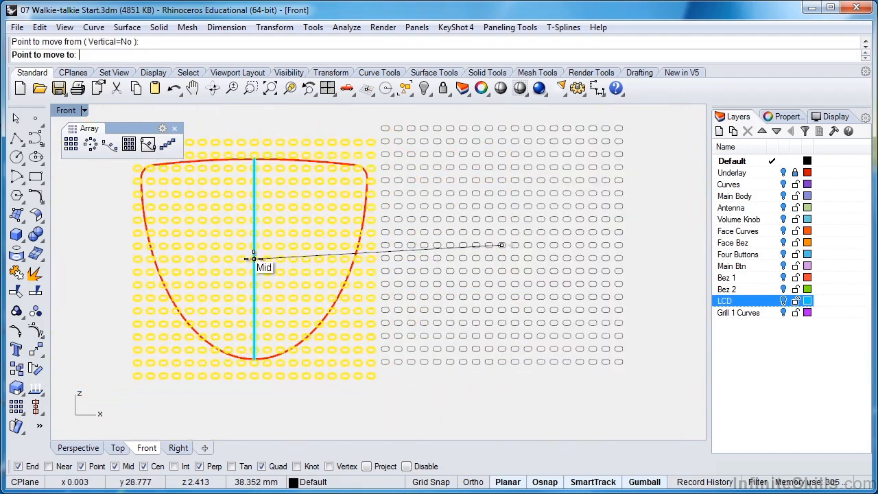
pyautogui.click(254, 259)
pyautogui.click(439, 304)
pyautogui.scroll(10, 315, 274)
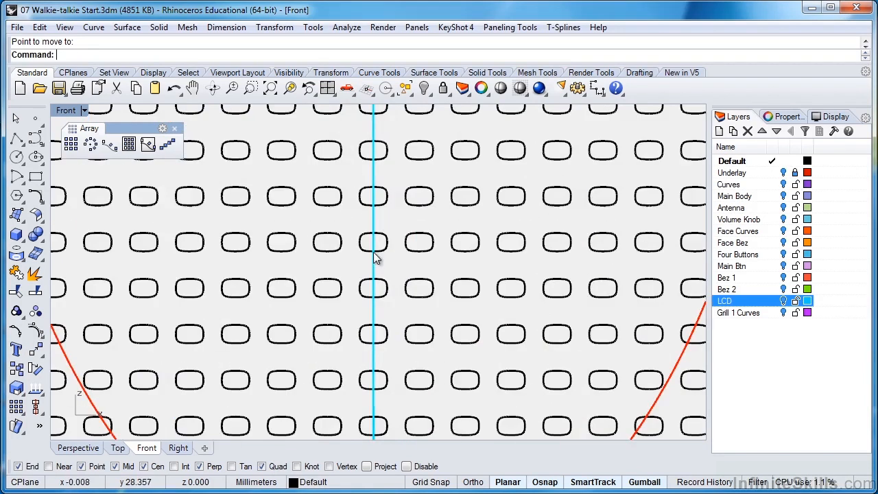
# Delete the short helper line inside the pattern's central rounded rectangle.
pyautogui.click(376, 254)
pyautogui.click(410, 291)
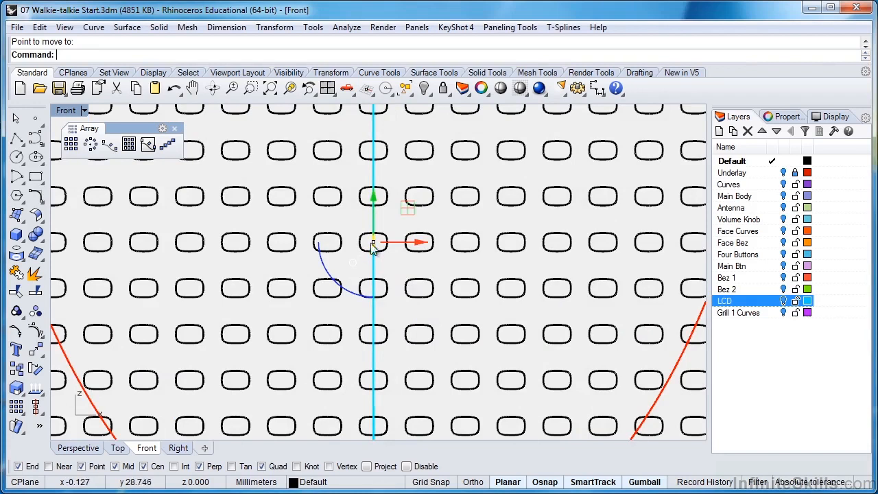
pyautogui.scroll(3, 373, 248)
pyautogui.press('Delete')
pyautogui.scroll(-8, 427, 283)
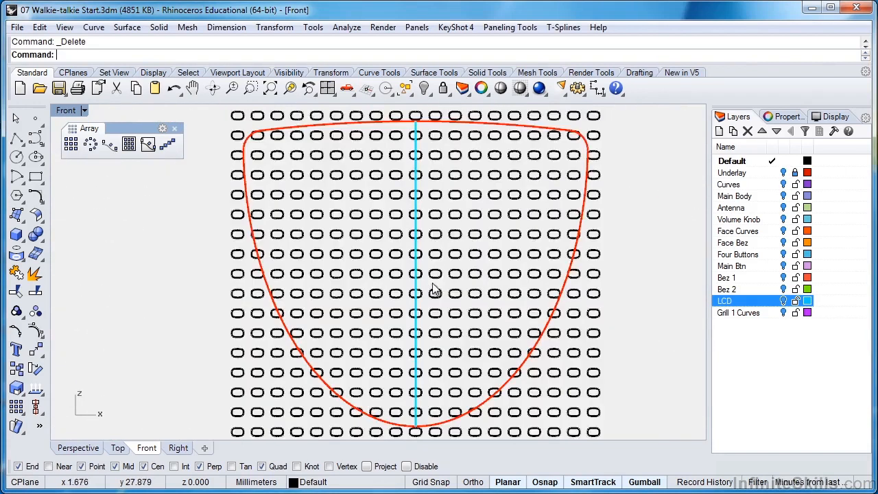
pyautogui.moveTo(615, 340); pyautogui.dragTo(611, 340, button='right')
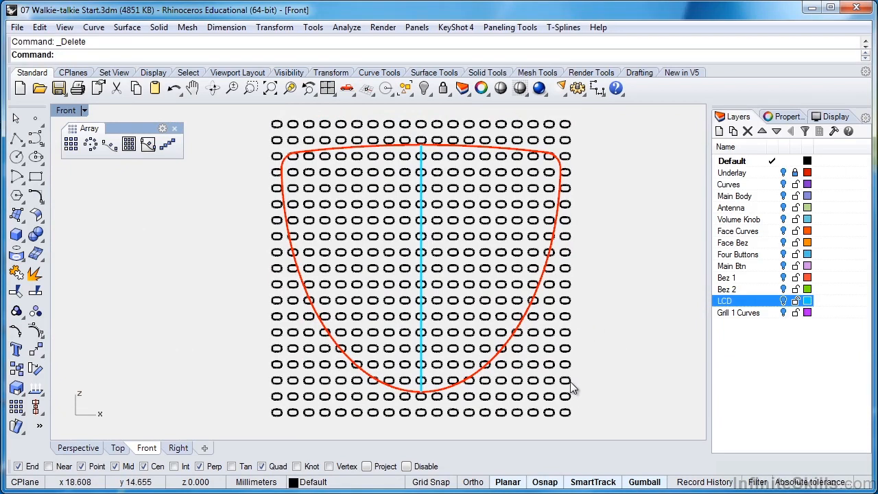
pyautogui.hotkey('ctrl', 'a')
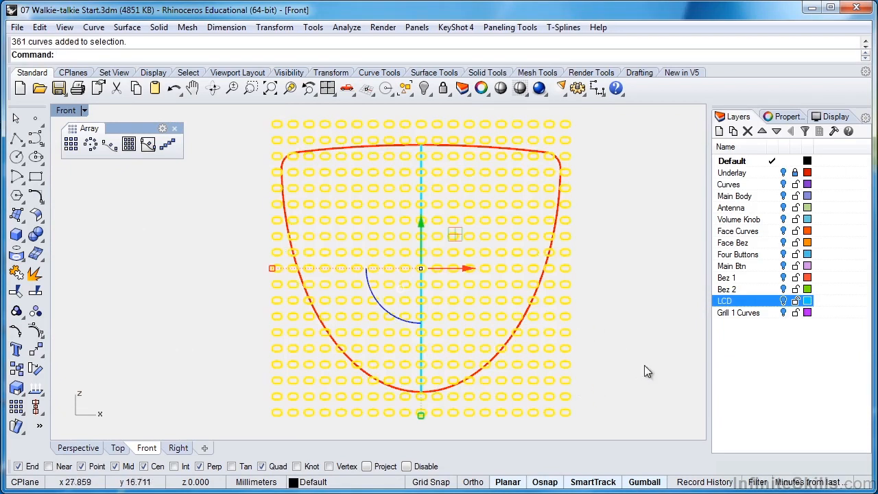
pyautogui.click(738, 313)
pyautogui.click(604, 336)
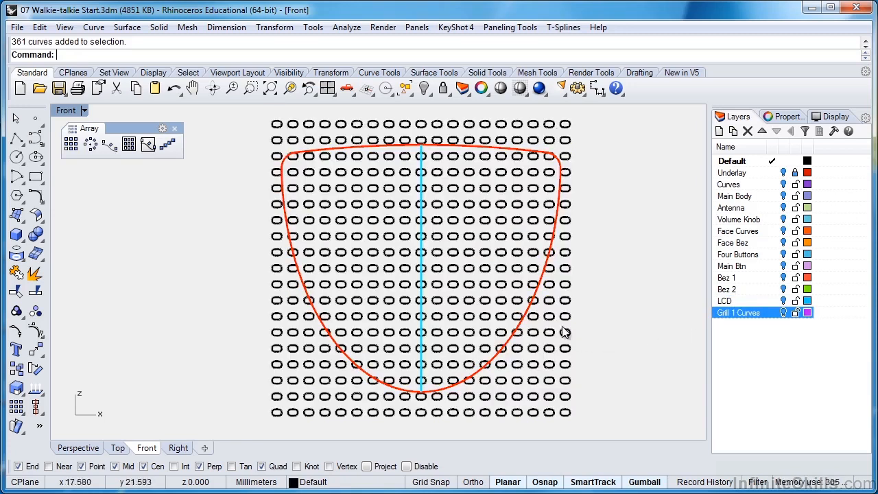
# Select the rounded-rectangle pattern and create a new layer named "Grill 2 Curves".
pyautogui.hotkey('ctrl', 'a')
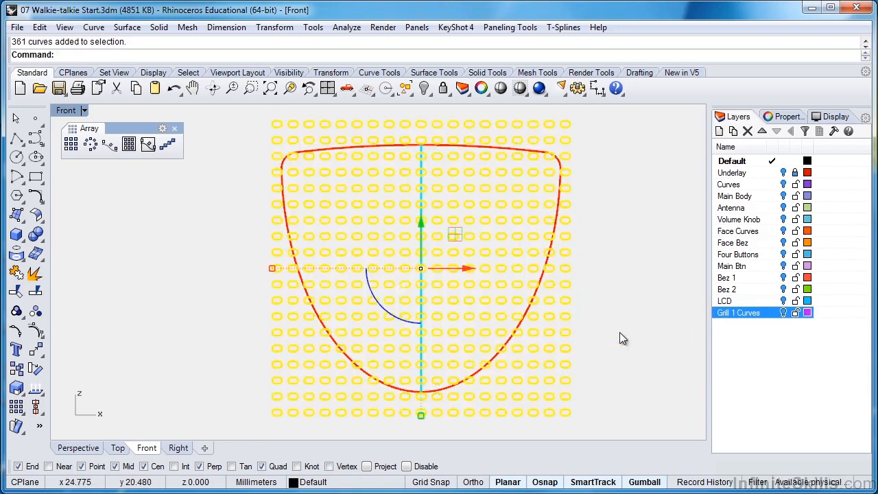
pyautogui.click(735, 330)
pyautogui.click(719, 131)
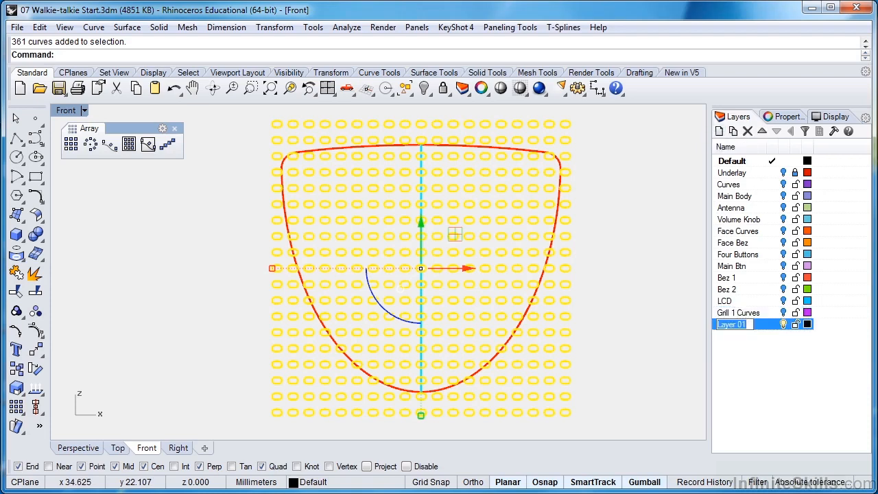
pyautogui.write('Grill 2 Cur')
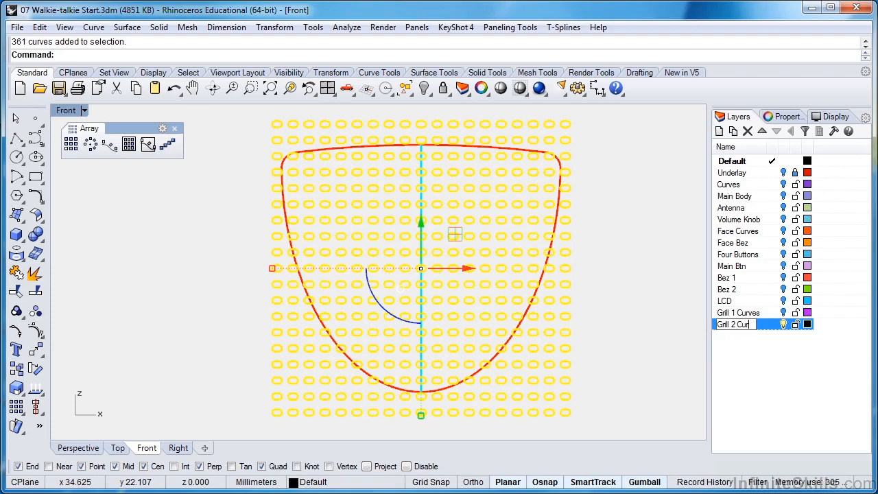
pyautogui.write('ves')
pyautogui.press('Return')
# Assign the selected pattern to the Grill 2 Curves layer and set that layer's colour to blue (RGB 0, 129, 255).
pyautogui.rightClick(729, 325)
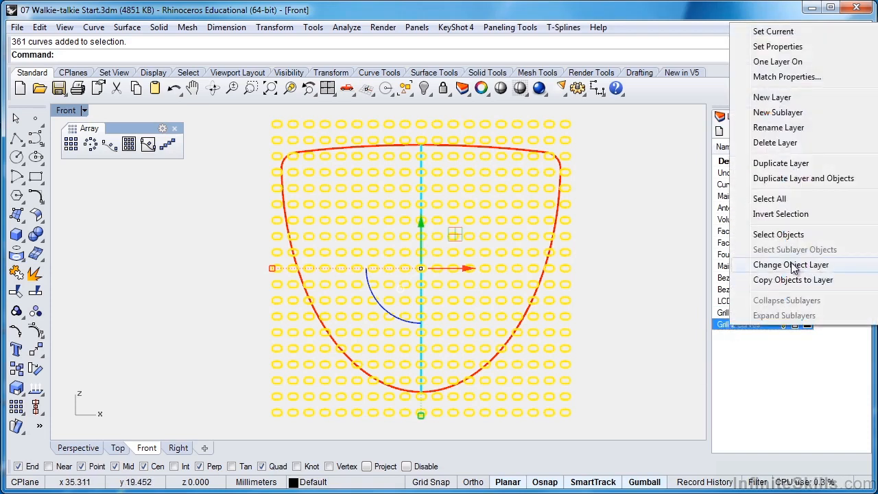
pyautogui.click(794, 265)
pyautogui.click(807, 324)
pyautogui.click(426, 254)
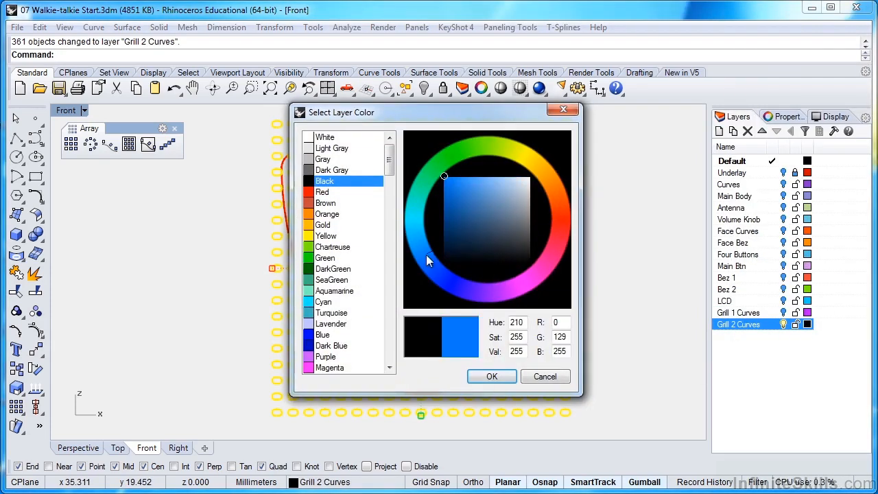
pyautogui.click(490, 375)
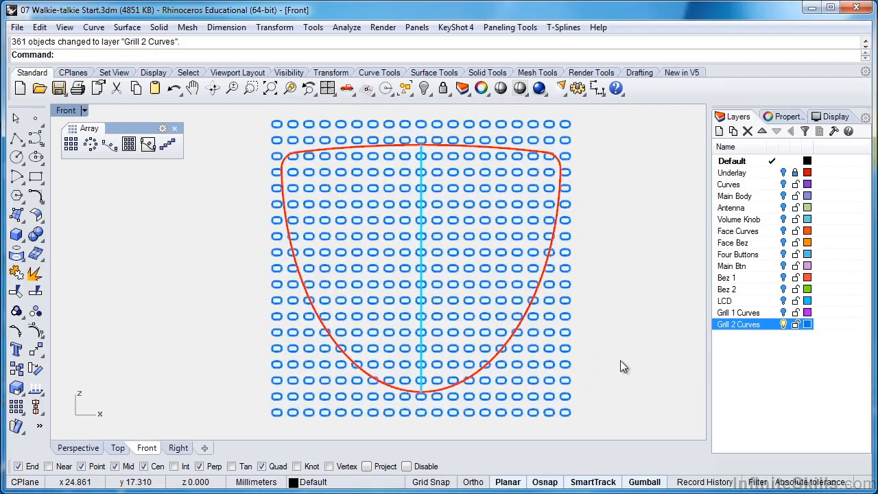
# Duplicate the Grill 2 Curves layer with its objects and name the copy "Grill 3 Curves".
pyautogui.rightClick(735, 327)
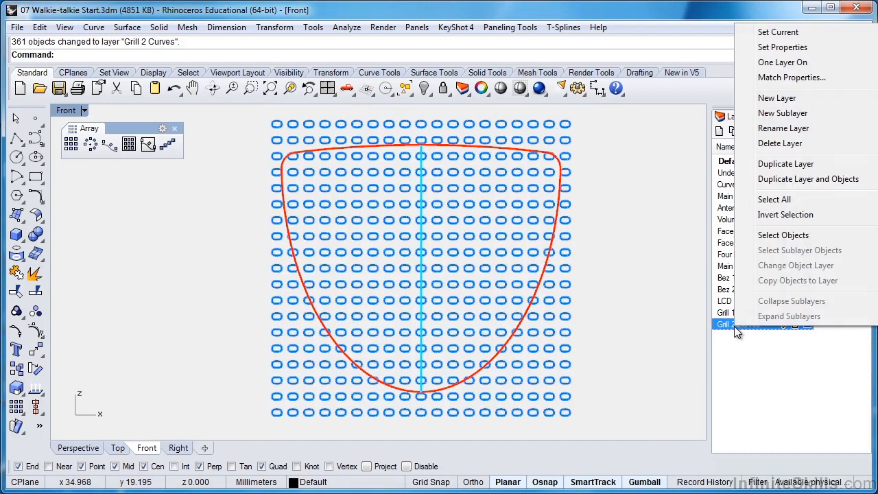
pyautogui.click(790, 180)
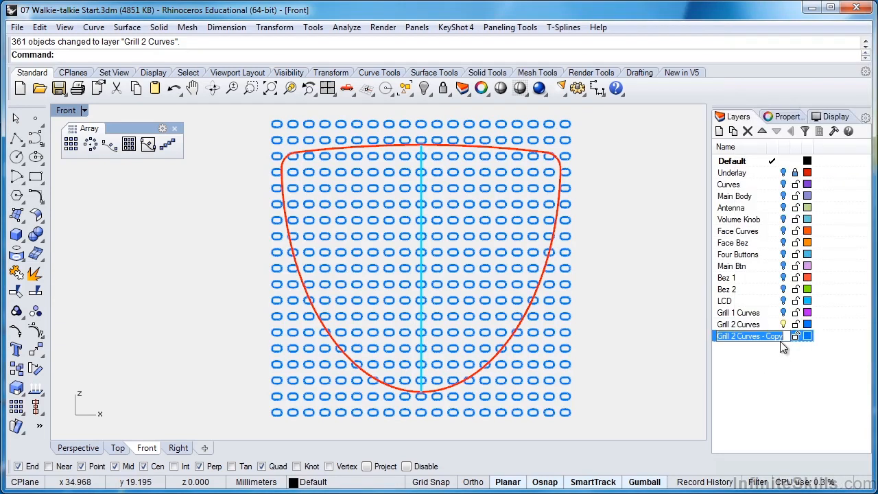
pyautogui.moveTo(750, 338); pyautogui.dragTo(733, 337)
pyautogui.write('3 Curves')
pyautogui.press('Return')
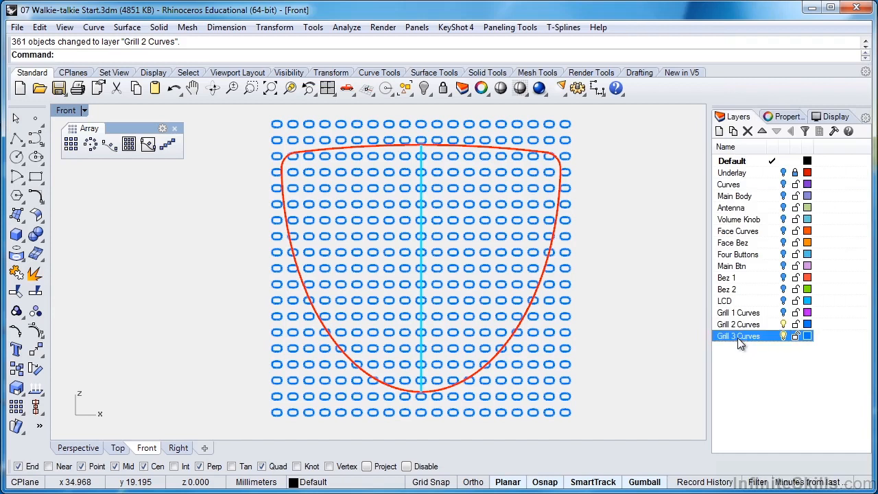
# Set the Grill 3 Curves layer colour to green.
pyautogui.click(808, 335)
pyautogui.click(438, 172)
pyautogui.click(491, 377)
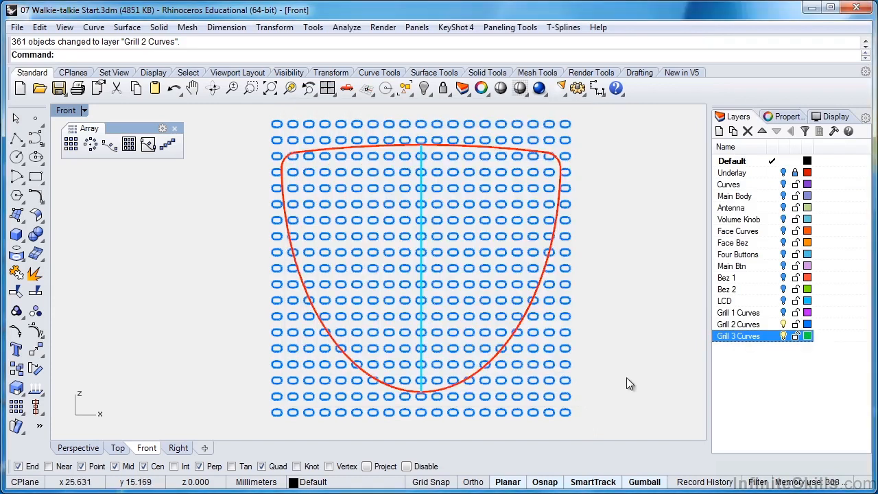
# Hide the Grill 3 Curves layer and keep the Grill 2 Curves layer turned on.
pyautogui.click(786, 325)
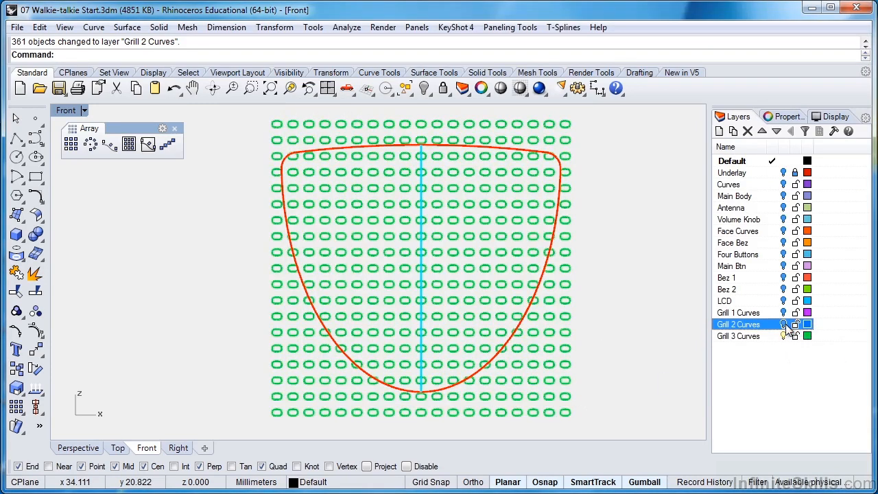
pyautogui.click(784, 326)
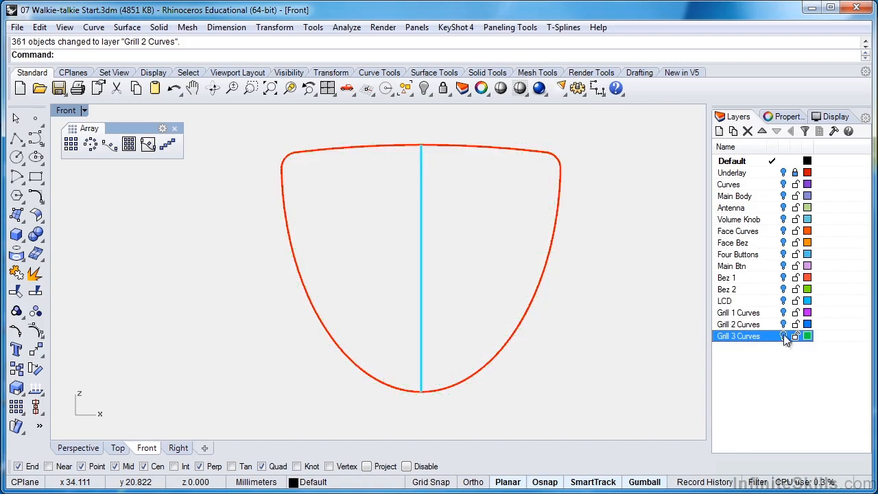
pyautogui.click(785, 326)
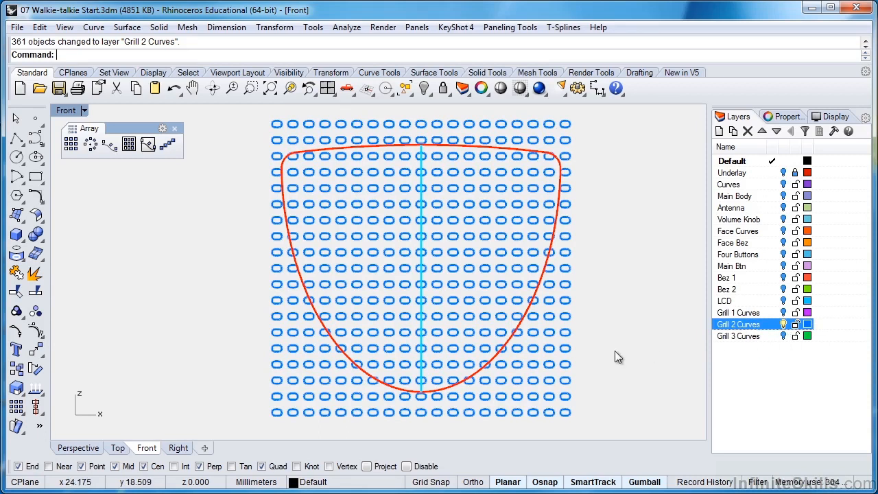
# Ungroup the blue rounded-rectangle pattern on the Grill 2 Curves layer.
pyautogui.moveTo(585, 385); pyautogui.dragTo(542, 388, button='right')
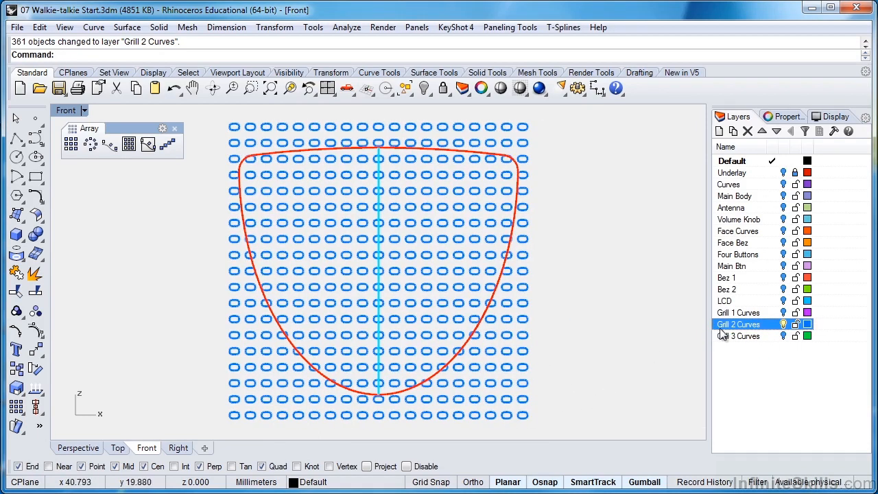
pyautogui.click(529, 399)
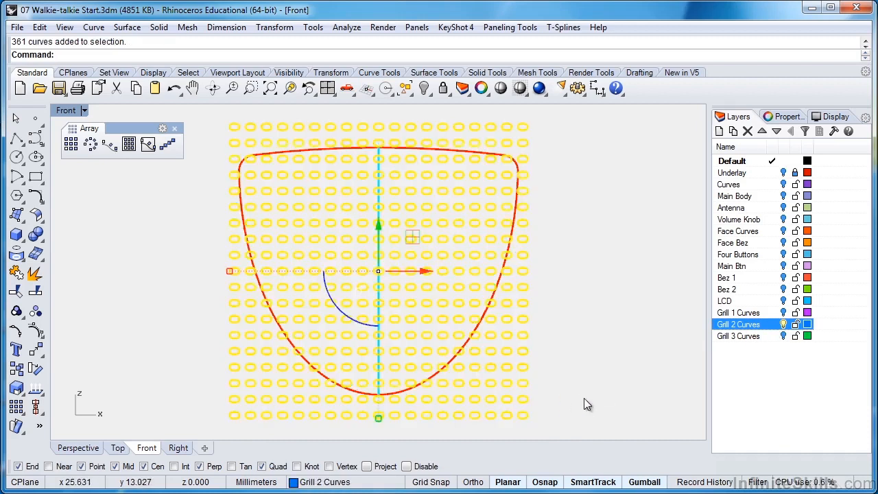
pyautogui.hotkey('ctrl', 'shift', 'g')
# Delete the rounded rectangles beyond the outline's lower-right curve and all columns left of the centreline.
pyautogui.moveTo(573, 410); pyautogui.dragTo(469, 352)
pyautogui.press('Delete')
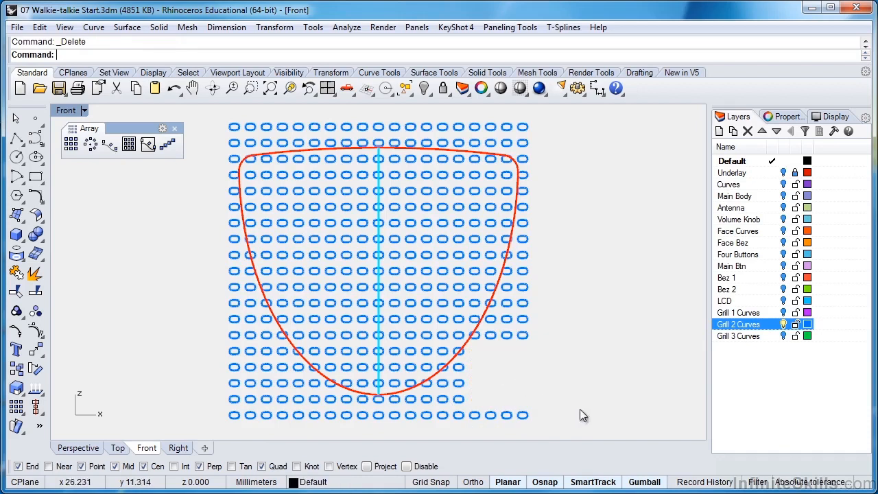
pyautogui.moveTo(445, 385); pyautogui.dragTo(449, 384)
pyautogui.press('Delete')
pyautogui.scroll(-1, 449, 385)
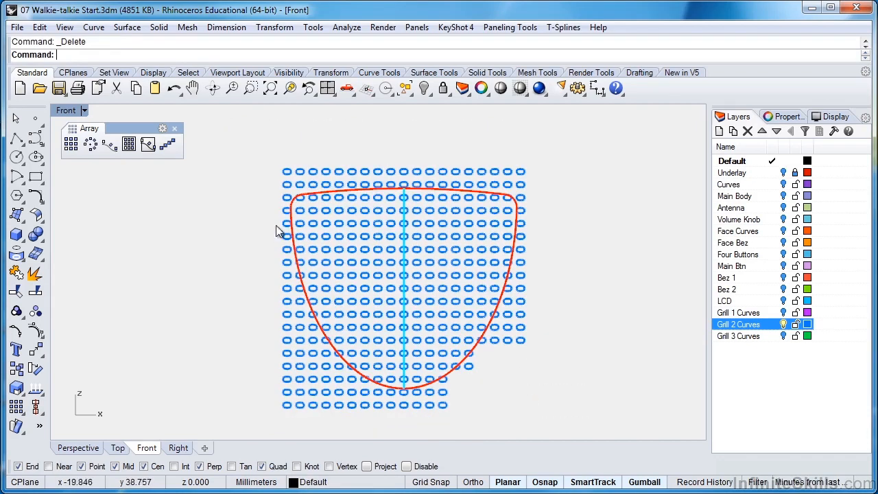
pyautogui.moveTo(253, 162); pyautogui.dragTo(397, 420)
pyautogui.press('Delete')
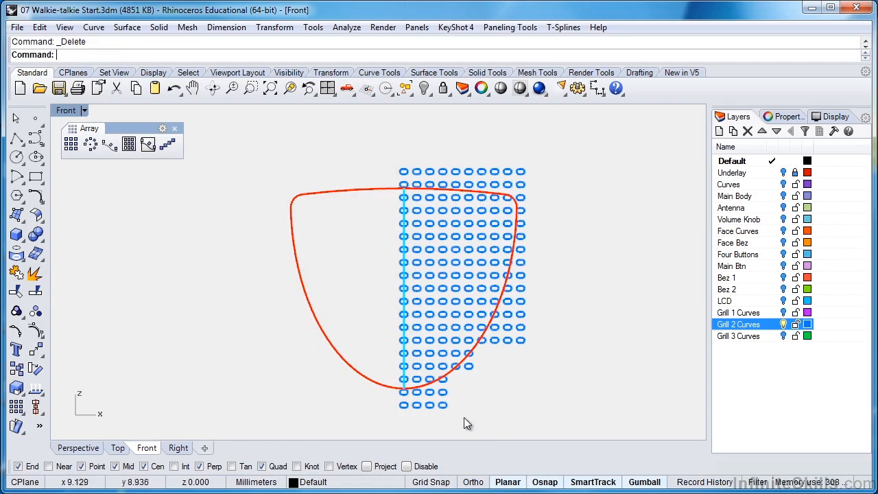
# Delete the remaining blue rounded rectangles below the outline's lowest point and those lying mostly outside its lower-right curve.
pyautogui.scroll(3, 465, 418)
pyautogui.moveTo(367, 416); pyautogui.dragTo(464, 372)
pyautogui.press('Delete')
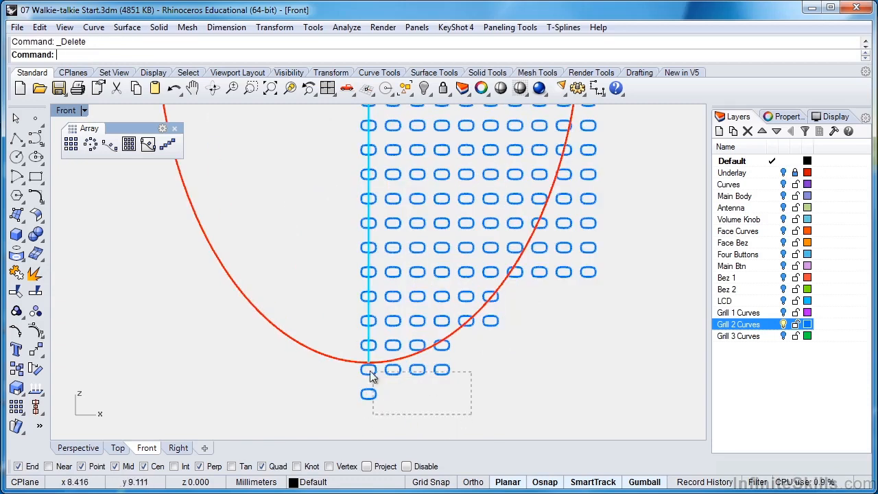
pyautogui.scroll(3, 453, 354)
pyautogui.click(438, 343)
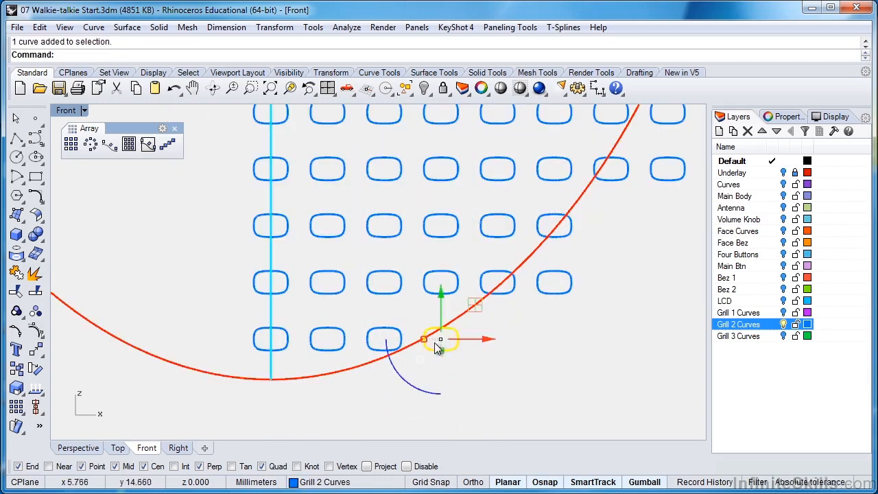
pyautogui.scroll(3, 439, 343)
pyautogui.press('Delete')
pyautogui.scroll(-3, 489, 370)
pyautogui.scroll(1, 434, 367)
pyautogui.click(434, 338)
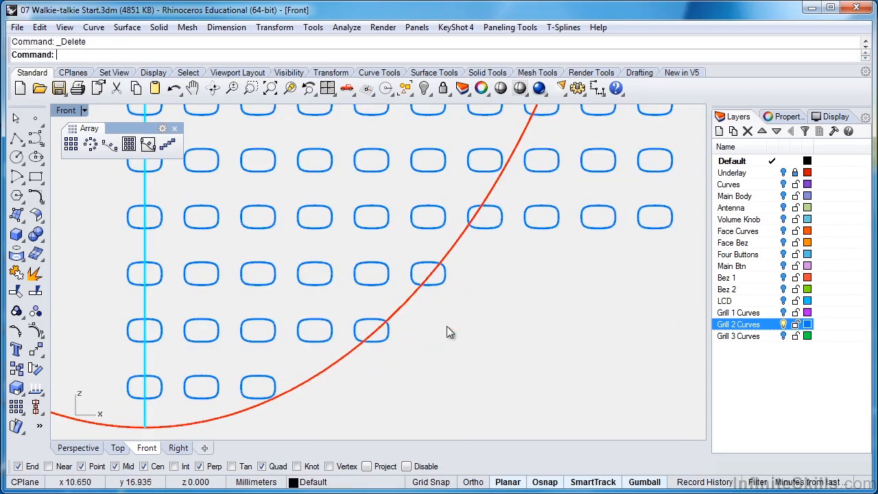
pyautogui.press('Delete')
# Delete the blue rounded rectangles outside the outline's right side, working from the lower curve up towards the upper-right corner.
pyautogui.scroll(1, 464, 311)
pyautogui.scroll(-3, 464, 311)
pyautogui.moveTo(664, 315); pyautogui.dragTo(534, 179)
pyautogui.press('Delete')
pyautogui.moveTo(534, 179); pyautogui.dragTo(486, 313, button='right')
pyautogui.moveTo(641, 319); pyautogui.dragTo(507, 252)
pyautogui.press('Delete')
pyautogui.moveTo(558, 258); pyautogui.dragTo(546, 362, button='right')
pyautogui.moveTo(535, 258); pyautogui.dragTo(535, 256)
pyautogui.press('Delete')
pyautogui.moveTo(568, 247); pyautogui.dragTo(604, 354, button='right')
pyautogui.moveTo(591, 184); pyautogui.dragTo(577, 138)
pyautogui.press('Delete')
# Delete the two rows of blue rounded rectangles above the outline's top edge.
pyautogui.scroll(-4, 586, 236)
pyautogui.moveTo(567, 179); pyautogui.dragTo(546, 245, button='right')
pyautogui.moveTo(196, 156); pyautogui.dragTo(635, 215)
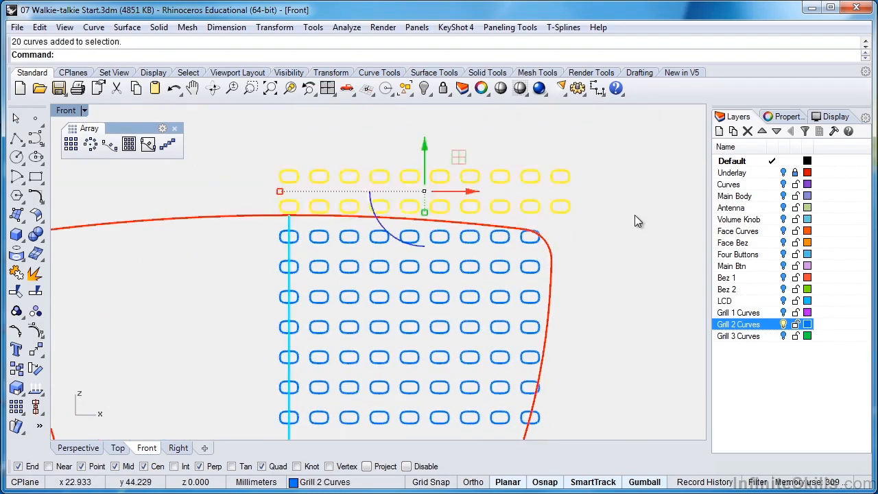
pyautogui.press('Delete')
# Mirror a copy of the blue rounded rectangles right of the centreline across the vertical centreline, leaving out the central column.
pyautogui.scroll(-4, 618, 199)
pyautogui.moveTo(390, 116); pyautogui.dragTo(596, 427)
pyautogui.moveTo(538, 365); pyautogui.dragTo(574, 319, button='right')
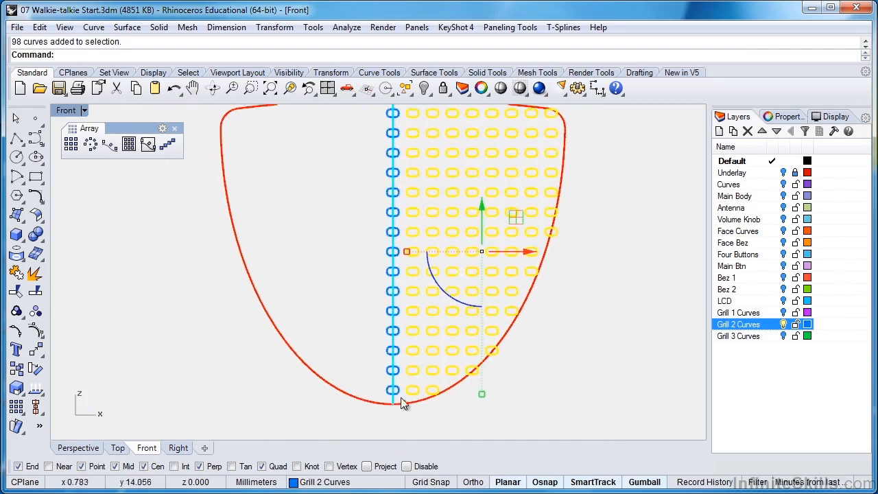
pyautogui.scroll(3, 398, 412)
pyautogui.click(275, 28)
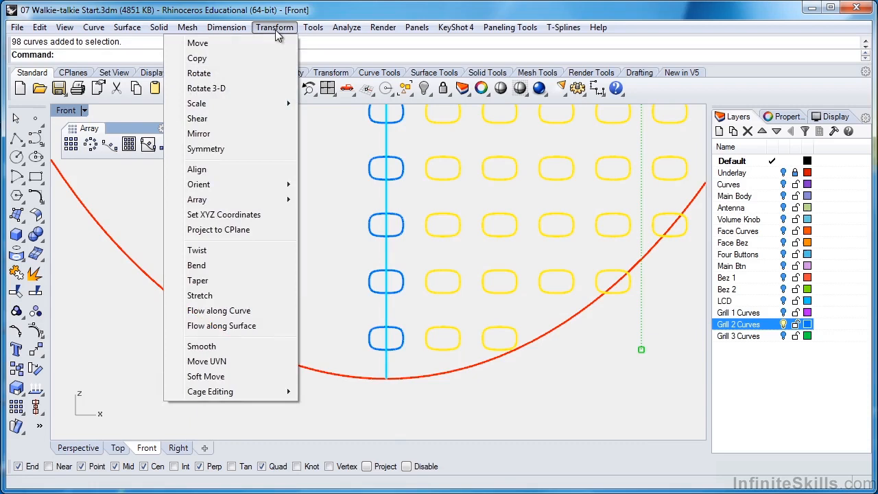
pyautogui.click(199, 134)
pyautogui.click(387, 382)
pyautogui.press('shift')
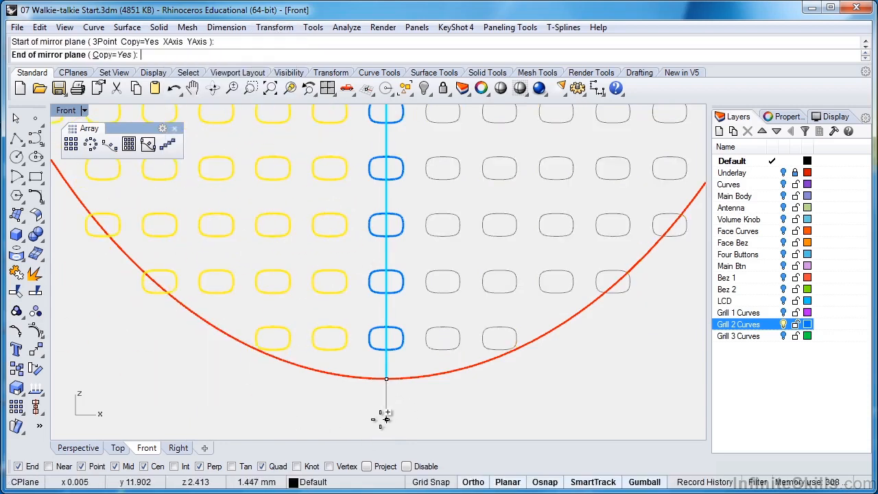
pyautogui.click(387, 417)
pyautogui.click(442, 400)
pyautogui.scroll(-5, 442, 395)
# Select all blue rounded rectangles by color and group them into one pattern.
pyautogui.click(457, 235)
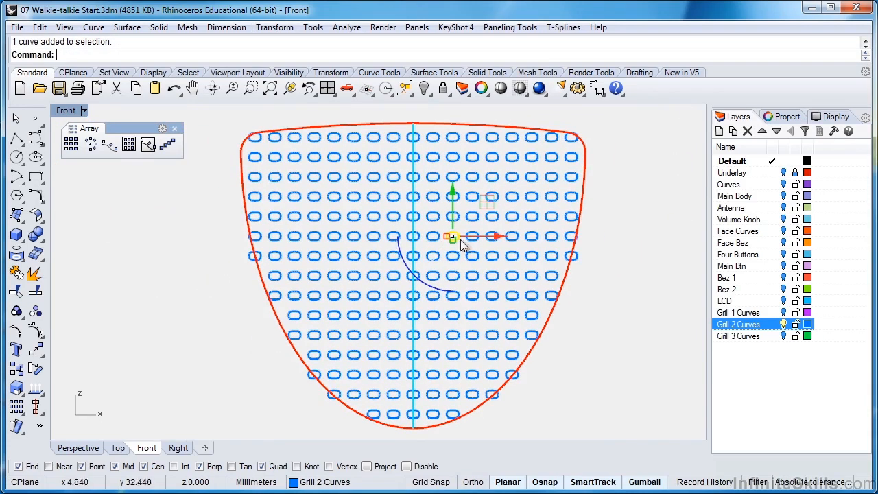
pyautogui.click(410, 96)
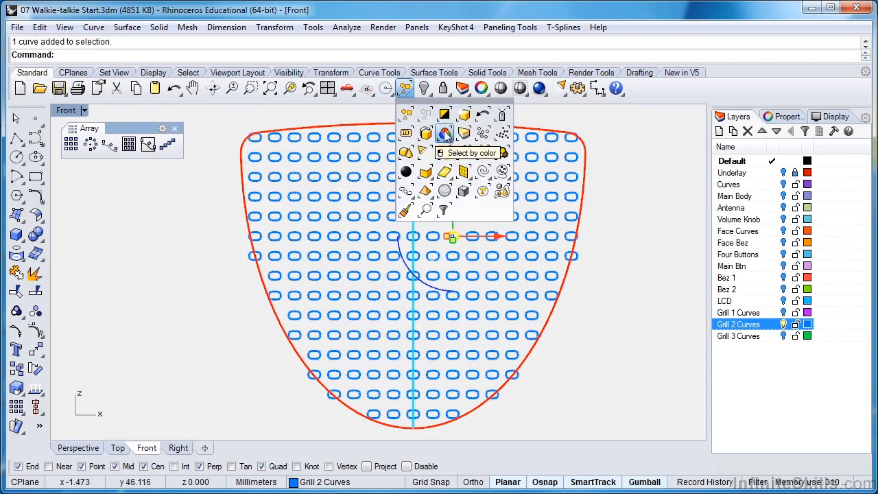
pyautogui.click(445, 134)
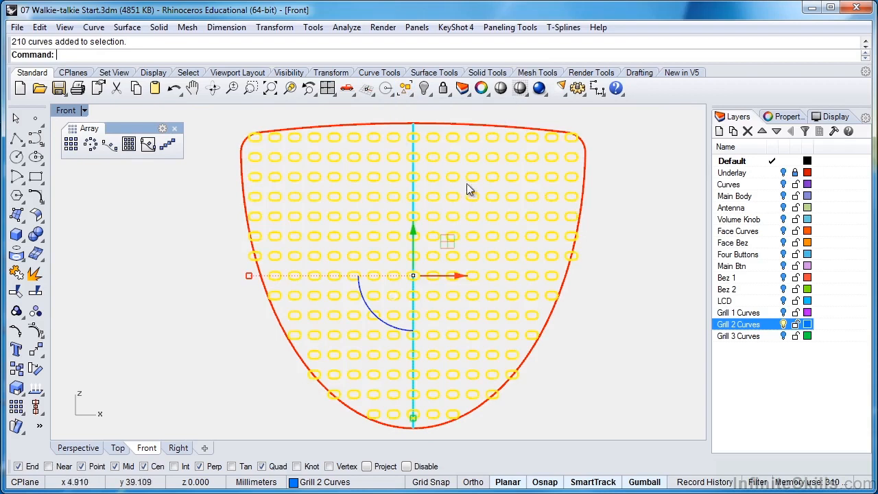
pyautogui.hotkey('ctrl', 'g')
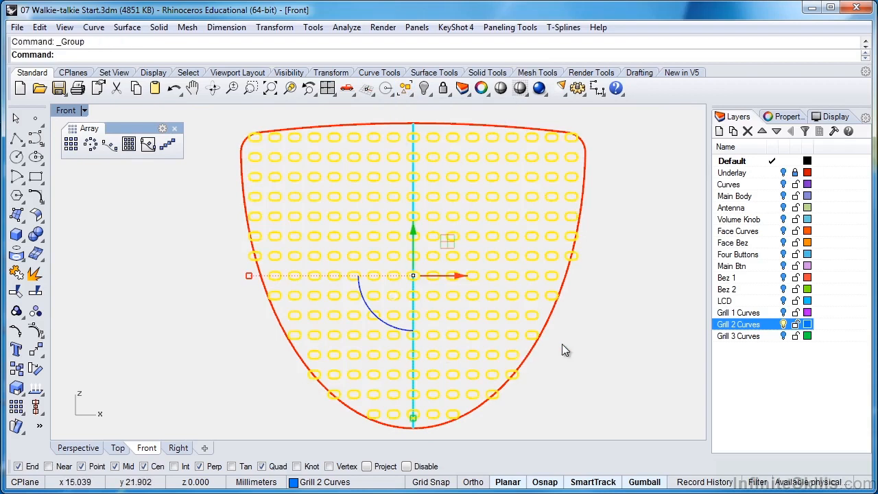
pyautogui.click(580, 340)
pyautogui.click(512, 261)
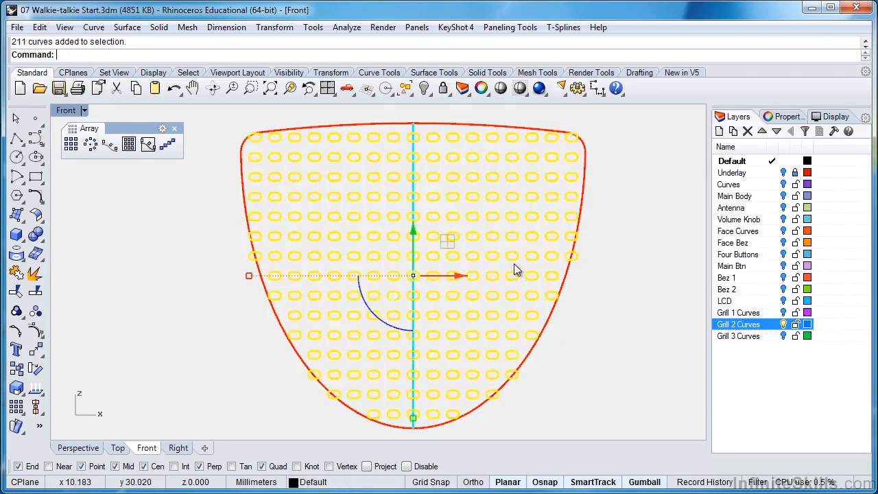
pyautogui.click(649, 362)
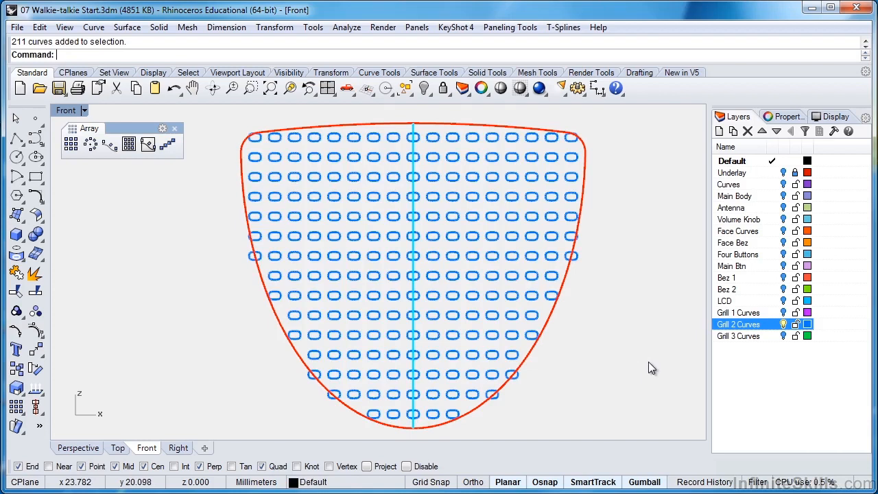
# Turn on the Grill 3 Curves layer in place of Grill 2 Curves and ungroup its green pattern.
pyautogui.click(784, 325)
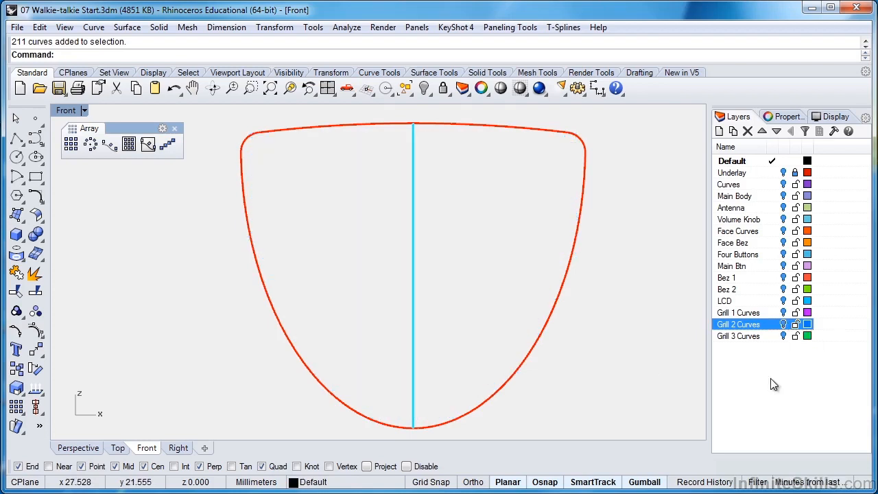
pyautogui.click(785, 336)
pyautogui.scroll(-2, 549, 326)
pyautogui.click(472, 404)
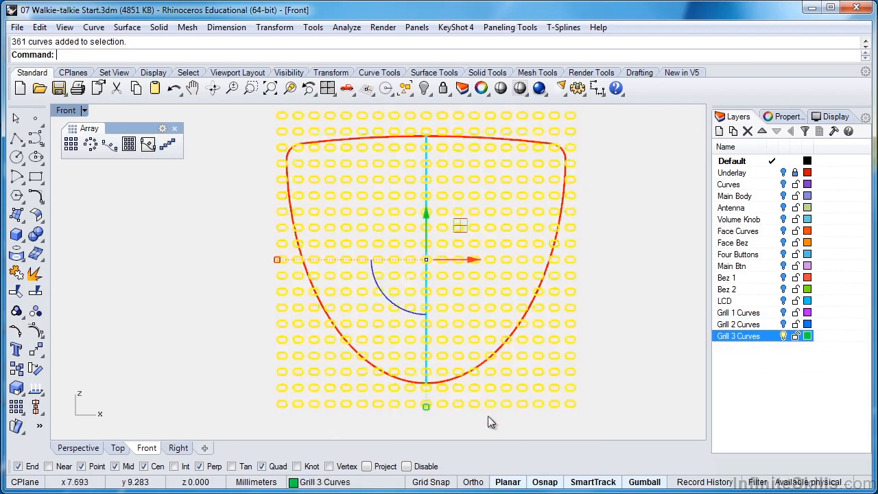
pyautogui.hotkey('ctrl', 'shift', 'g')
pyautogui.click(606, 402)
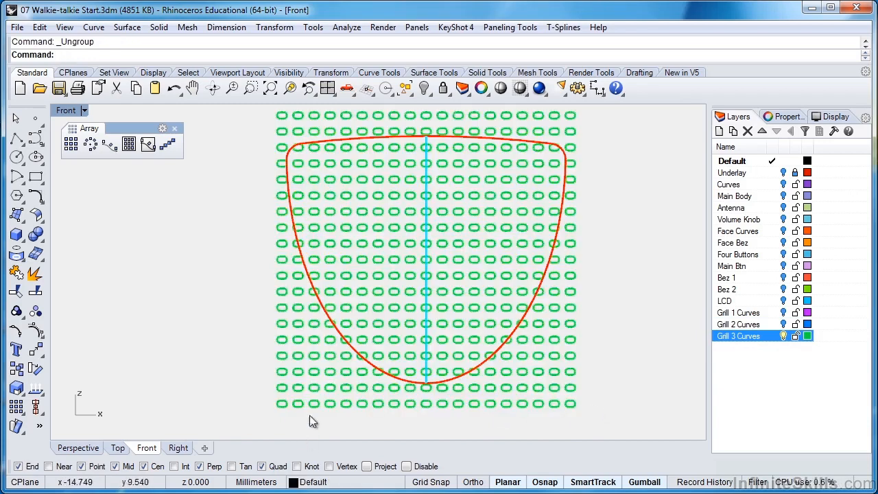
# Measure the horizontal spacing between two neighbouring green rounded rectangles with a temporary linear dimension.
pyautogui.scroll(8, 297, 387)
pyautogui.scroll(-4, 297, 384)
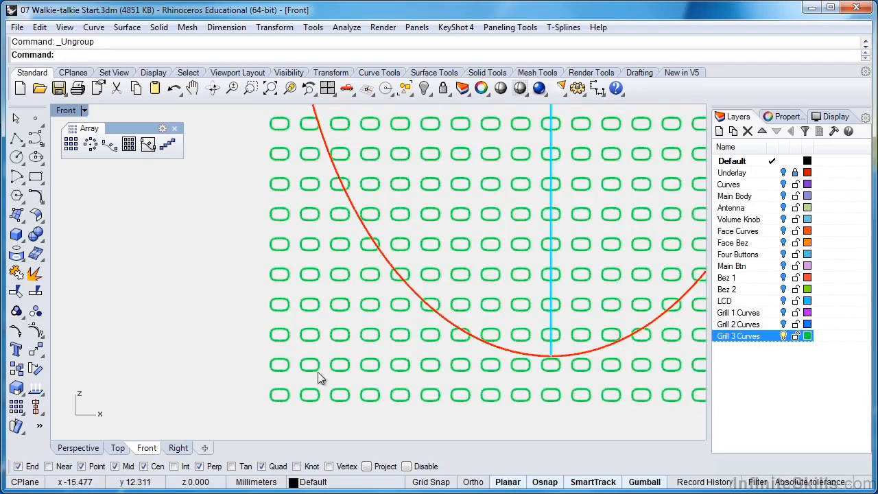
pyautogui.scroll(4, 302, 376)
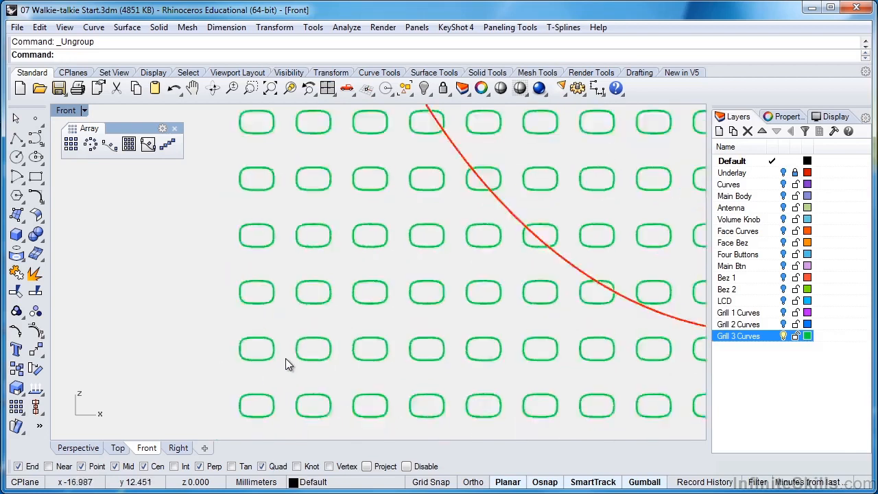
pyautogui.scroll(-4, 284, 363)
pyautogui.scroll(3, 286, 383)
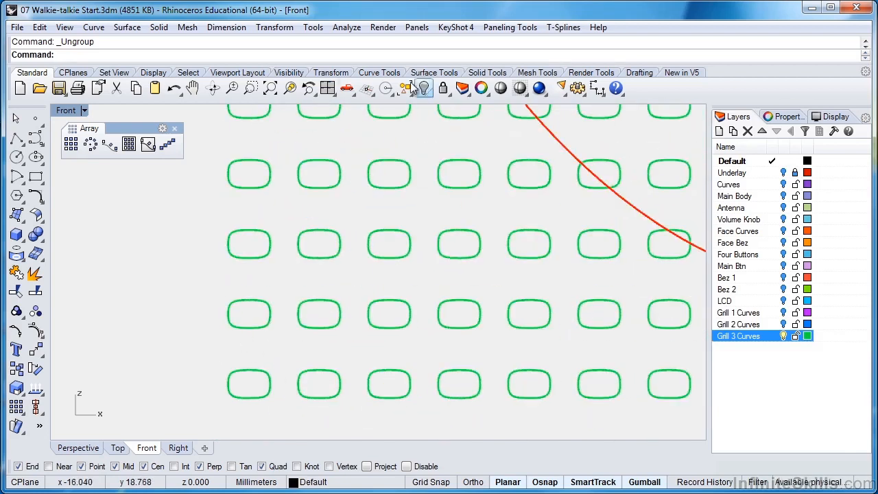
pyautogui.click(642, 71)
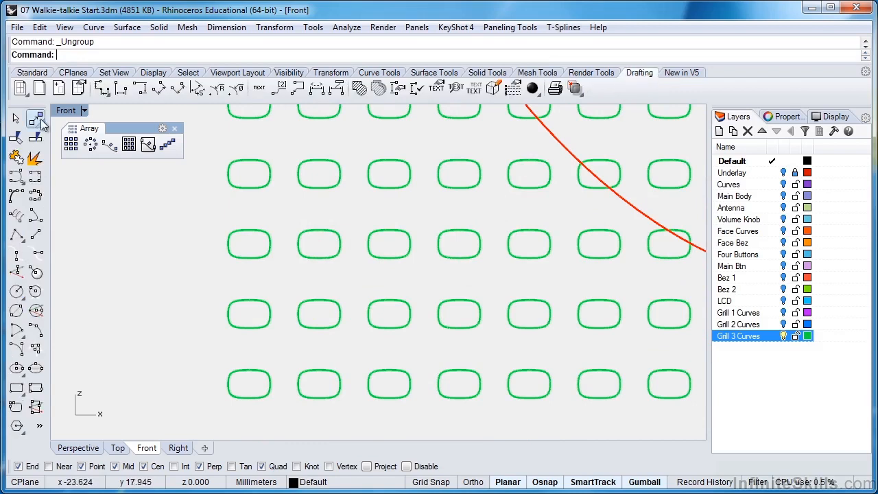
pyautogui.click(103, 89)
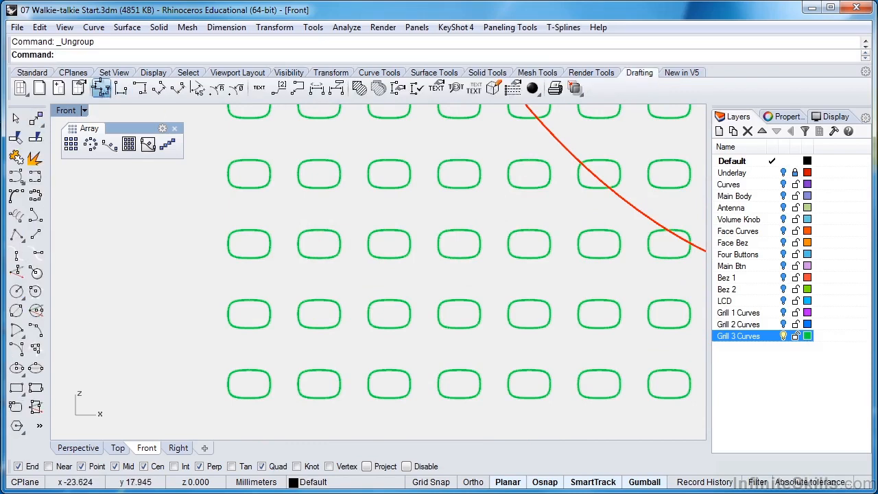
pyautogui.click(248, 257)
pyautogui.click(317, 258)
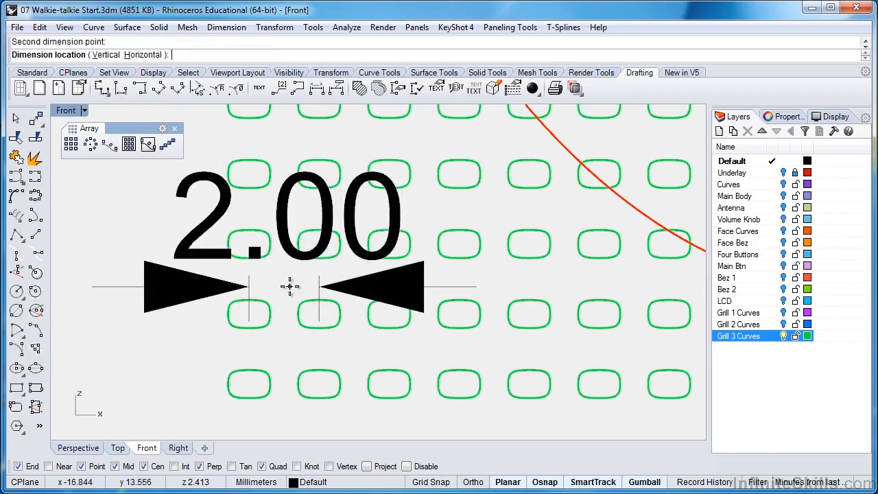
pyautogui.press('Escape')
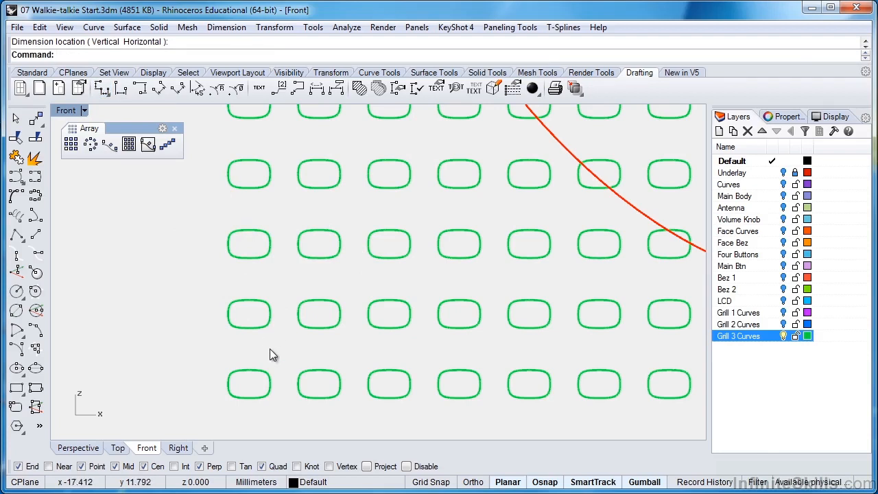
# Move every second row of green rounded rectangles, starting with the second row from the bottom, 1 mm to the right.
pyautogui.scroll(-8, 270, 354)
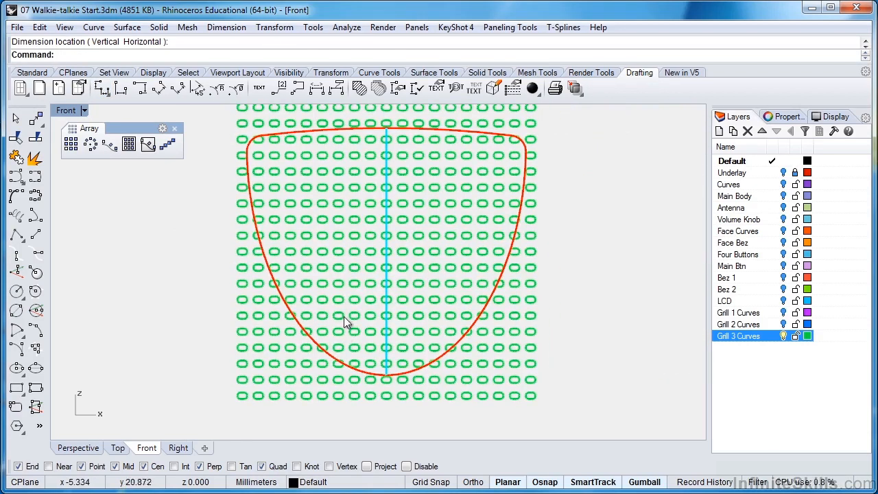
pyautogui.moveTo(226, 374); pyautogui.dragTo(545, 385)
pyautogui.moveTo(226, 343); pyautogui.dragTo(544, 354)
pyautogui.moveTo(232, 308); pyautogui.dragTo(529, 321)
pyautogui.moveTo(221, 275); pyautogui.dragTo(535, 291)
pyautogui.moveTo(223, 245); pyautogui.dragTo(557, 258)
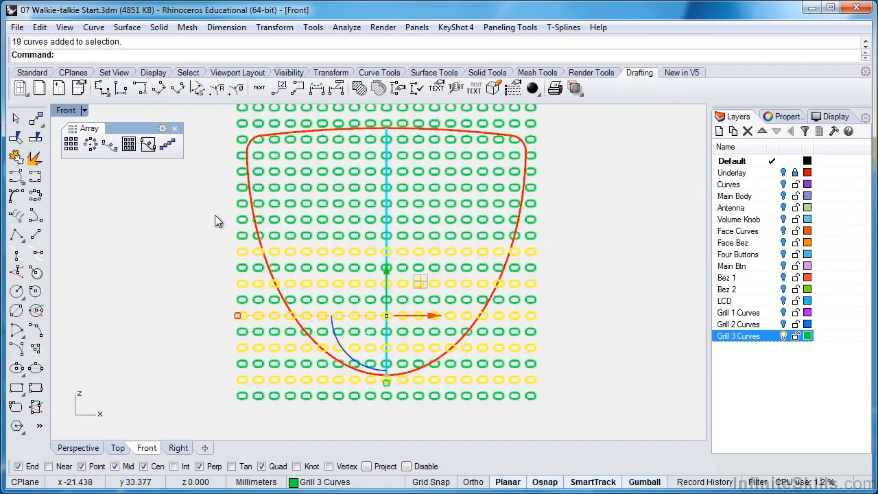
pyautogui.moveTo(219, 209); pyautogui.dragTo(532, 226)
pyautogui.moveTo(222, 177); pyautogui.dragTo(530, 195)
pyautogui.moveTo(585, 170); pyautogui.dragTo(580, 225, button='right')
pyautogui.moveTo(216, 205); pyautogui.dragTo(542, 219)
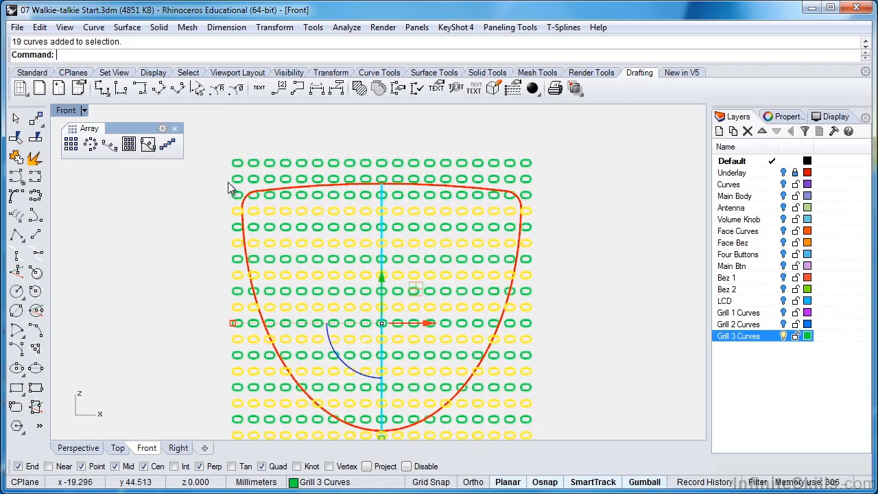
pyautogui.moveTo(219, 174); pyautogui.dragTo(543, 183)
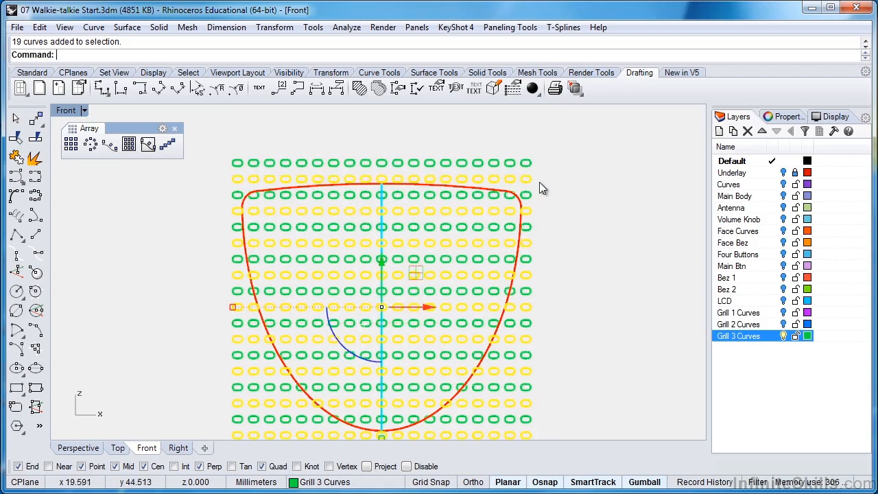
pyautogui.scroll(-2, 544, 162)
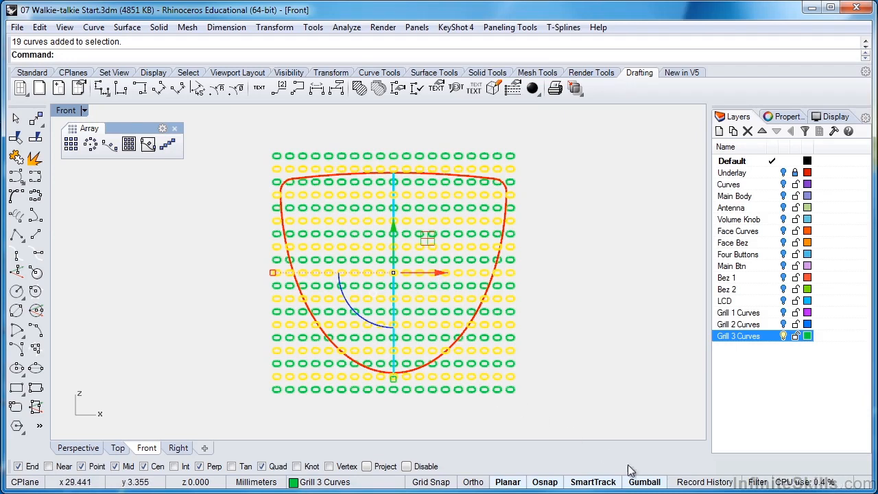
pyautogui.click(439, 273)
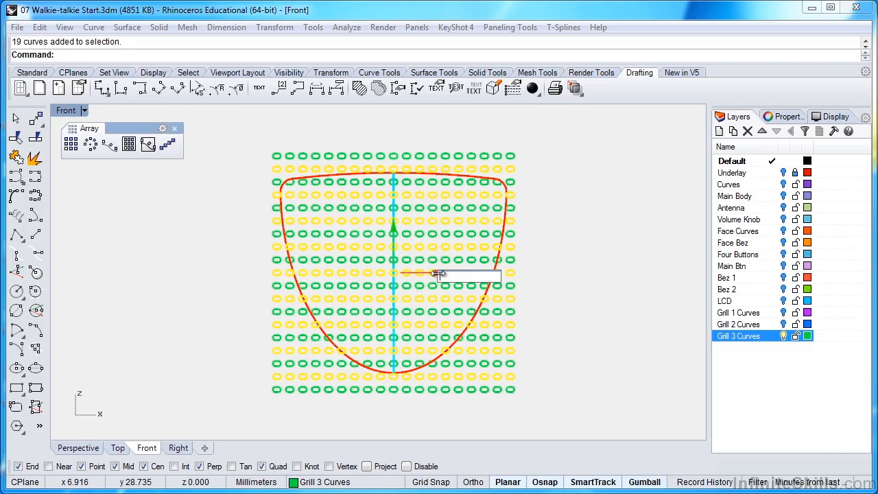
pyautogui.write('1')
pyautogui.press('Return')
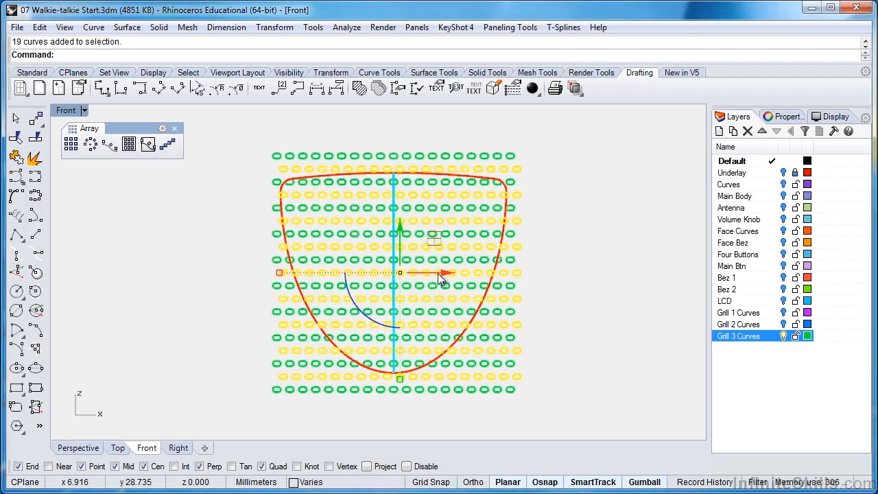
pyautogui.press('Escape')
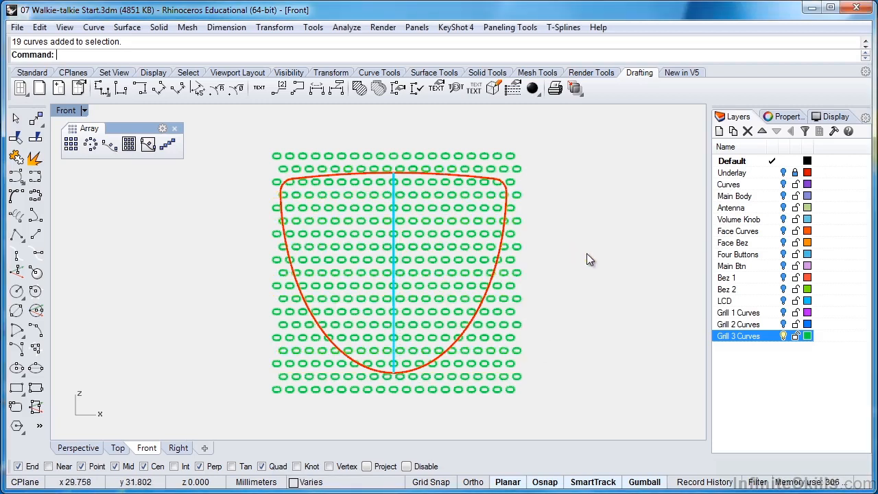
# Delete all green rounded rectangles lying entirely to the left of the vertical centerline.
pyautogui.scroll(4, 343, 376)
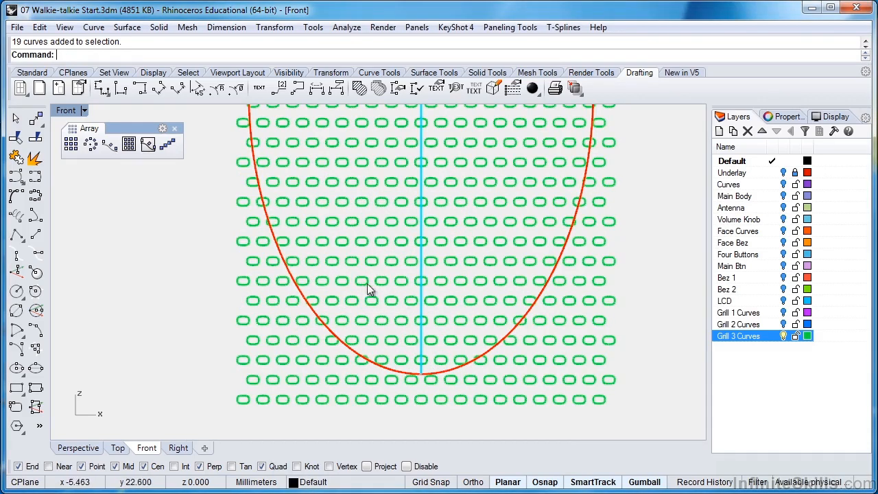
pyautogui.scroll(-3, 436, 341)
pyautogui.scroll(5, 411, 268)
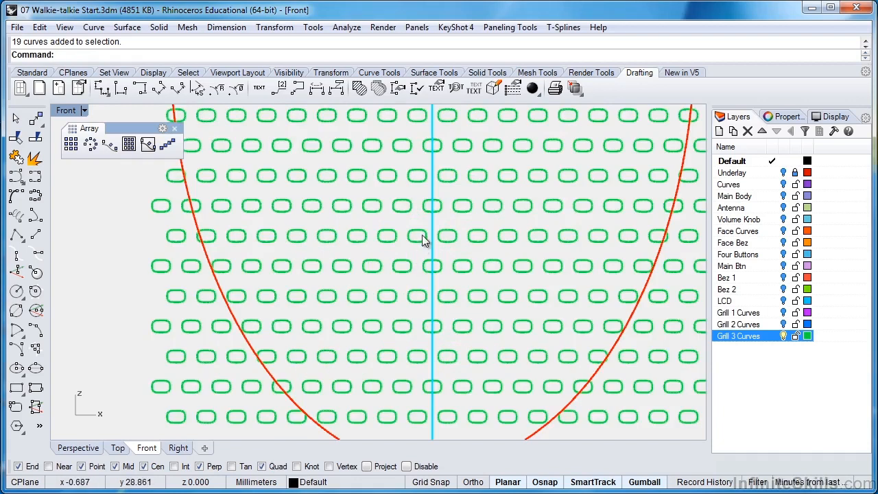
pyautogui.scroll(-3, 422, 234)
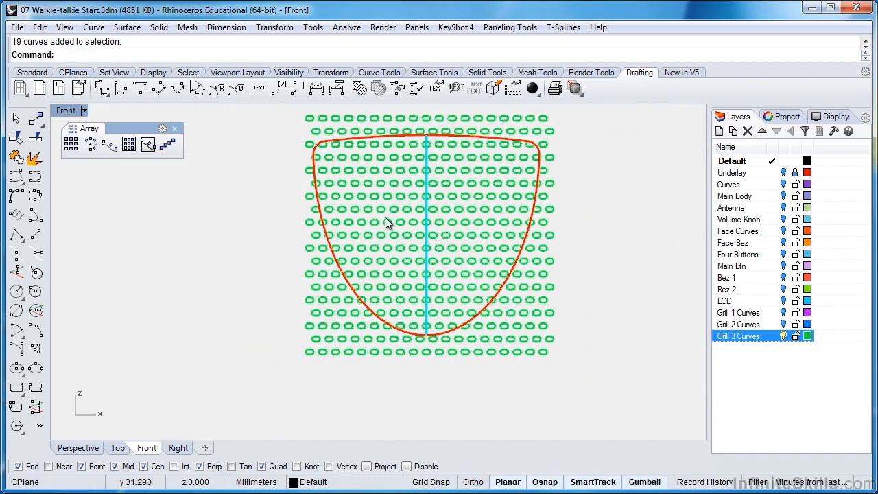
pyautogui.moveTo(287, 111); pyautogui.dragTo(424, 375)
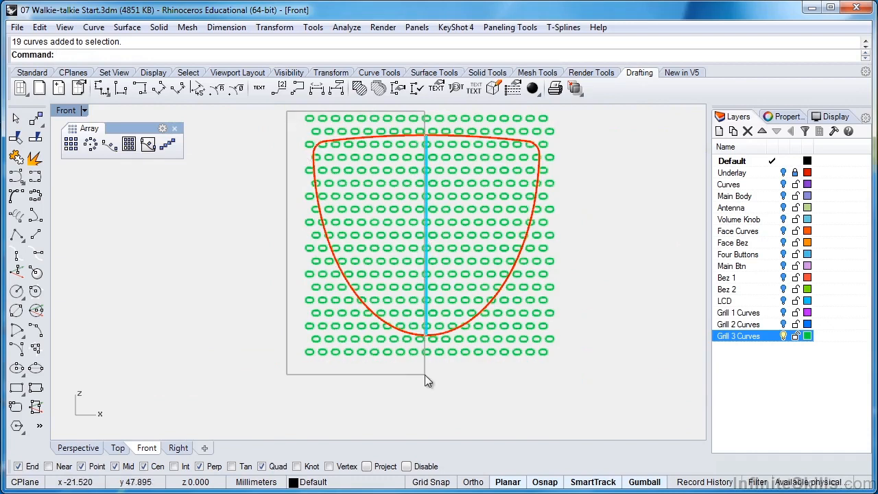
pyautogui.moveTo(425, 375); pyautogui.dragTo(425, 375)
pyautogui.scroll(5, 420, 345)
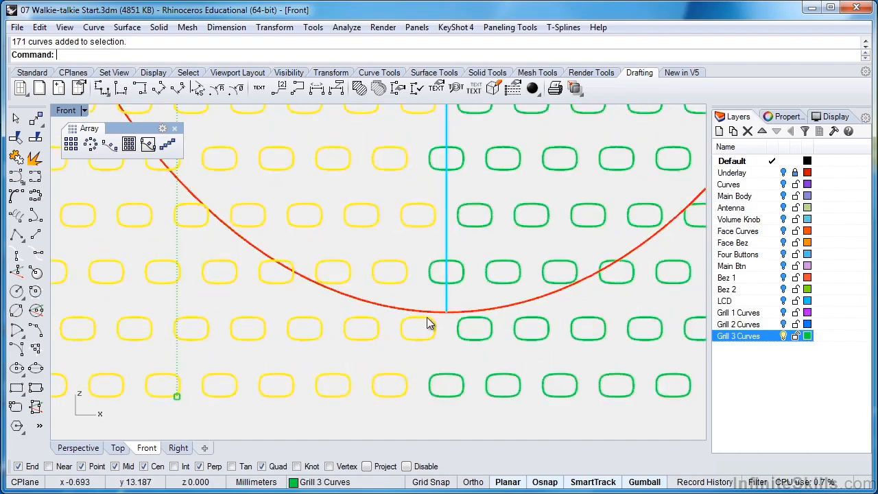
pyautogui.press('Delete')
pyautogui.scroll(-8, 426, 343)
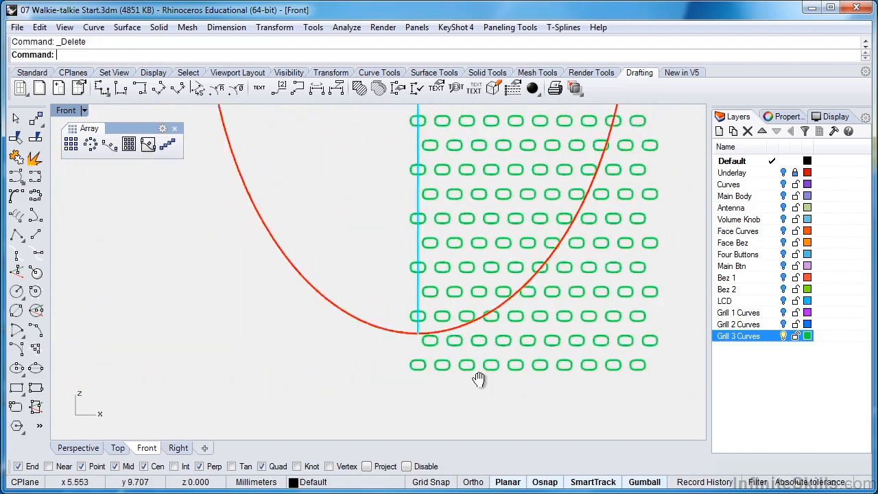
# Delete the two rows of green rounded rectangles below the bottom of the grill outline.
pyautogui.moveTo(675, 391); pyautogui.dragTo(518, 414, button='right')
pyautogui.moveTo(543, 416); pyautogui.dragTo(280, 358)
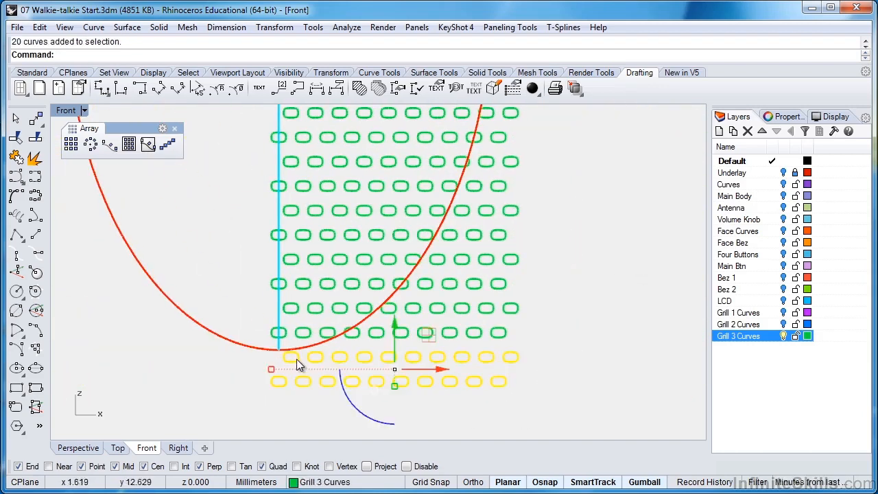
pyautogui.press('Delete')
# Delete the green rounded rectangles that fall outside or largely cross the right edge of the grill outline.
pyautogui.scroll(5, 395, 274)
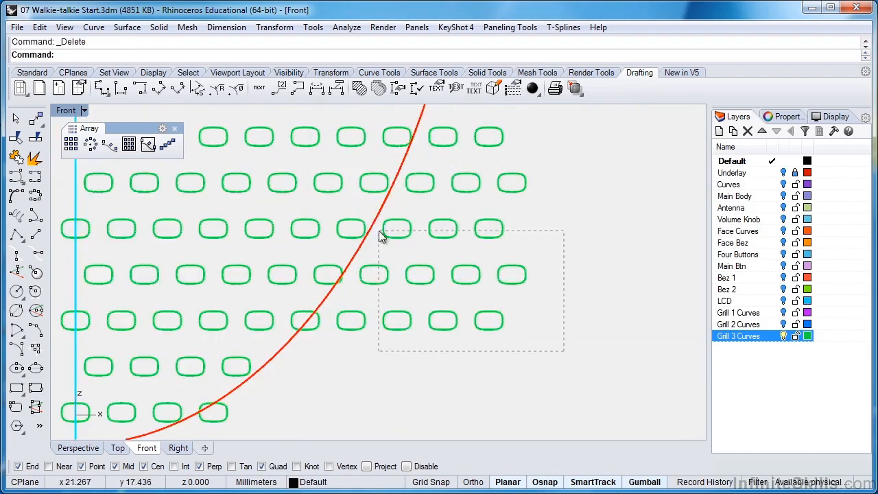
pyautogui.scroll(5, 457, 322)
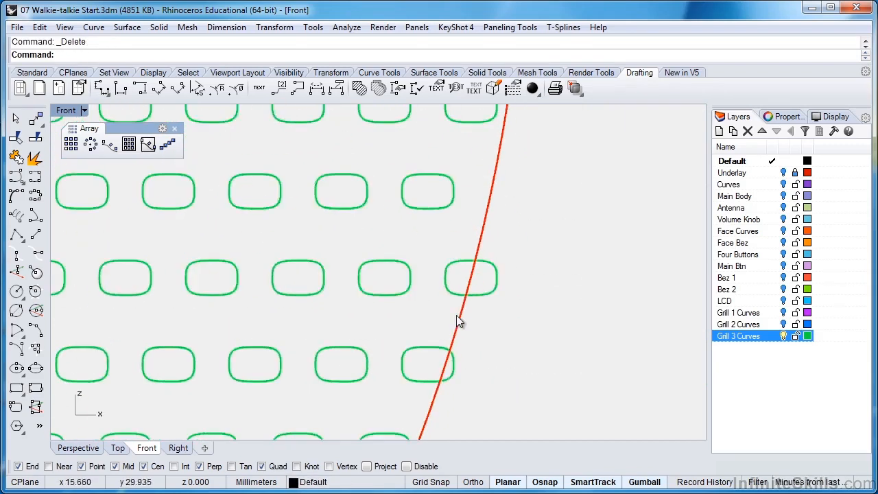
pyautogui.scroll(-7, 506, 290)
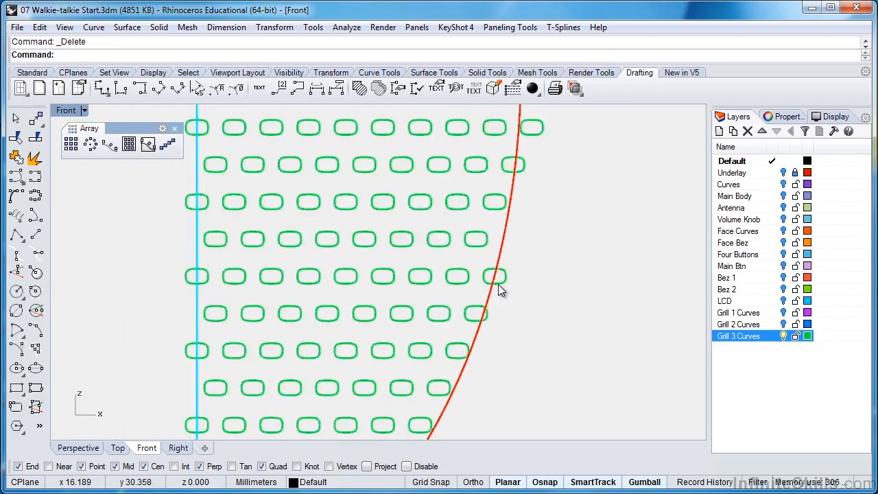
pyautogui.scroll(2, 506, 302)
pyautogui.click(501, 280)
pyautogui.press('Delete')
pyautogui.scroll(-2, 585, 274)
# Delete the green rounded rectangles above the outline's top edge and the remaining stray one at its right edge.
pyautogui.moveTo(585, 274); pyautogui.dragTo(532, 333, button='right')
pyautogui.scroll(6, 482, 252)
pyautogui.moveTo(515, 251); pyautogui.dragTo(284, 190)
pyautogui.press('Delete')
pyautogui.scroll(-8, 448, 224)
pyautogui.moveTo(450, 384); pyautogui.dragTo(459, 257, button='right')
pyautogui.scroll(8, 449, 415)
pyautogui.moveTo(449, 415); pyautogui.dragTo(467, 351, button='right')
pyautogui.click(445, 355)
pyautogui.press('Delete')
pyautogui.scroll(-10, 577, 198)
pyautogui.moveTo(578, 198); pyautogui.dragTo(493, 334, button='right')
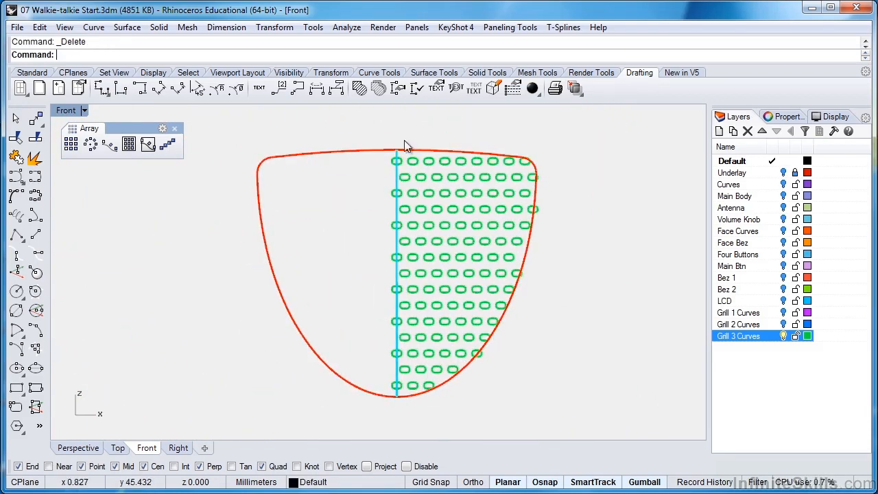
# Mirror the green rounded rectangles right of the centerline across it, leaving out those that sit on the line.
pyautogui.moveTo(397, 127); pyautogui.dragTo(577, 415)
pyautogui.scroll(3, 405, 384)
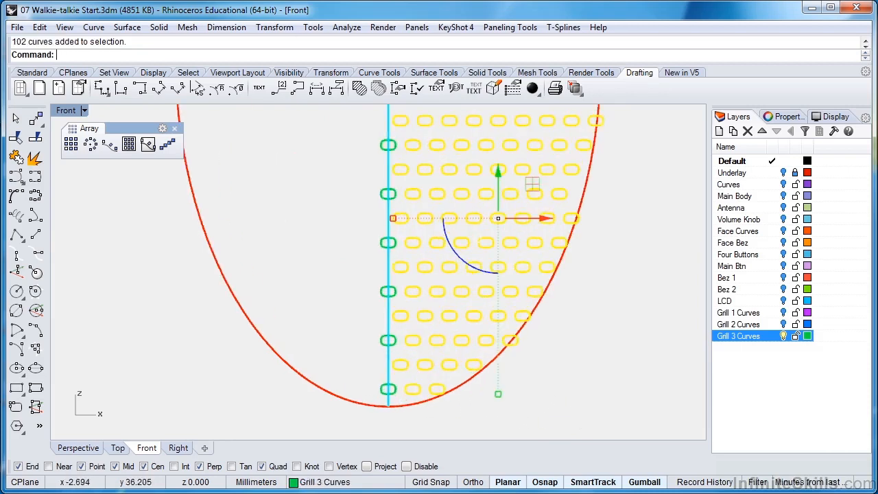
pyautogui.click(287, 31)
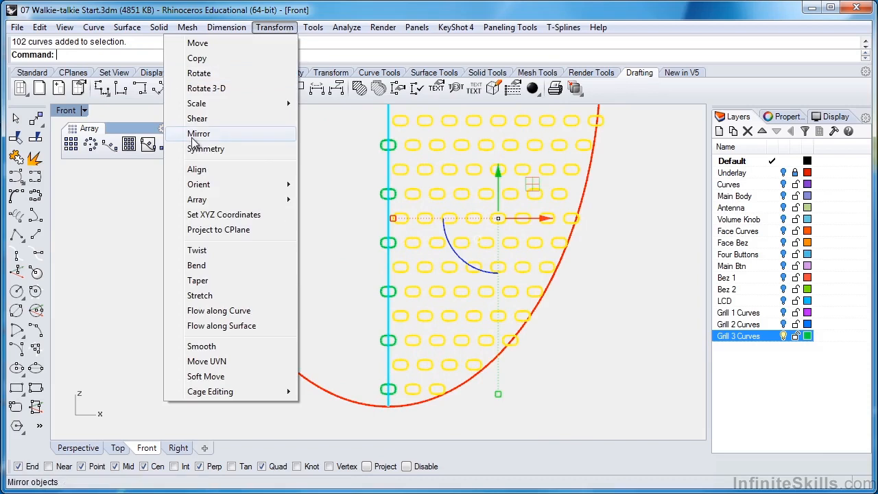
pyautogui.click(302, 131)
pyautogui.scroll(3, 392, 418)
pyautogui.click(384, 369)
pyautogui.scroll(-3, 385, 384)
pyautogui.click(384, 406)
# Examine how the green rounded rectangles meet the side edges of the grill outline.
pyautogui.scroll(-5, 535, 286)
pyautogui.scroll(3, 451, 267)
pyautogui.scroll(4, 577, 202)
pyautogui.scroll(-5, 594, 234)
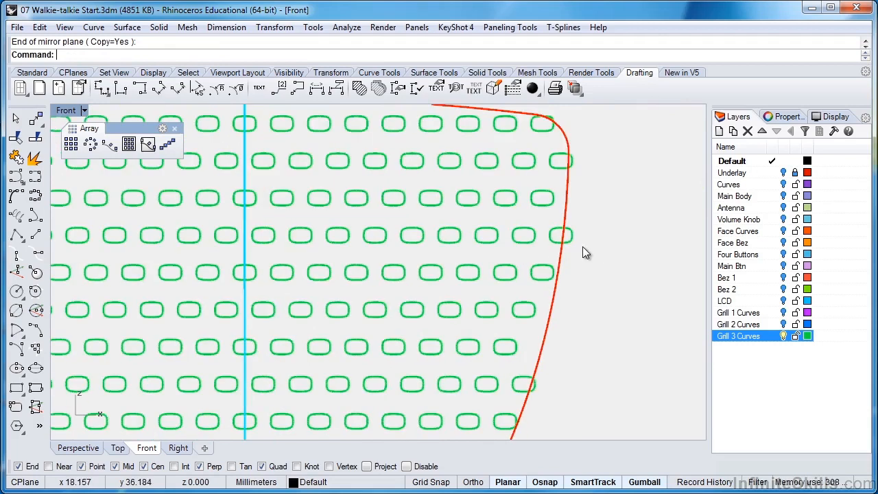
pyautogui.scroll(2, 581, 235)
pyautogui.moveTo(519, 279); pyautogui.dragTo(564, 253, button='right')
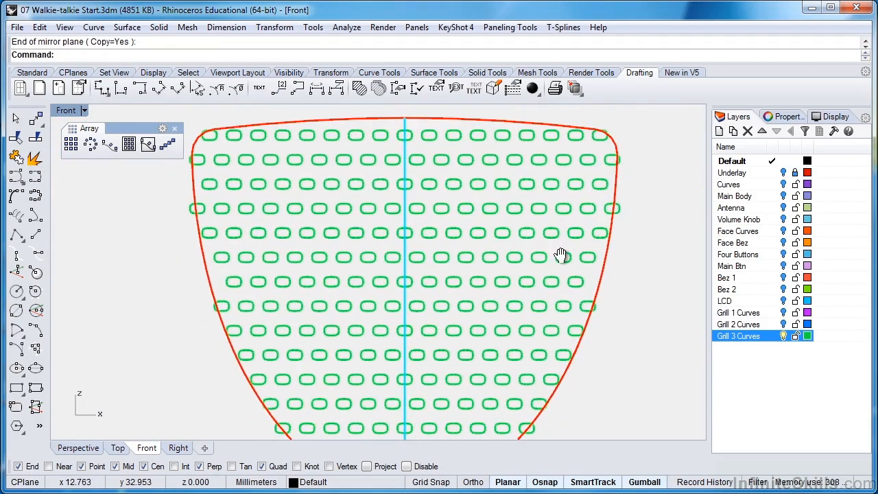
pyautogui.scroll(4, 609, 230)
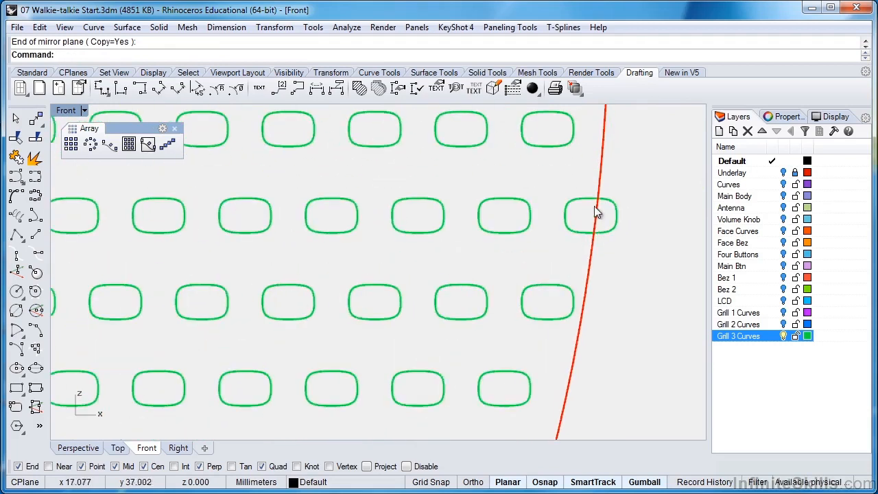
pyautogui.scroll(-3, 594, 242)
pyautogui.scroll(1, 657, 251)
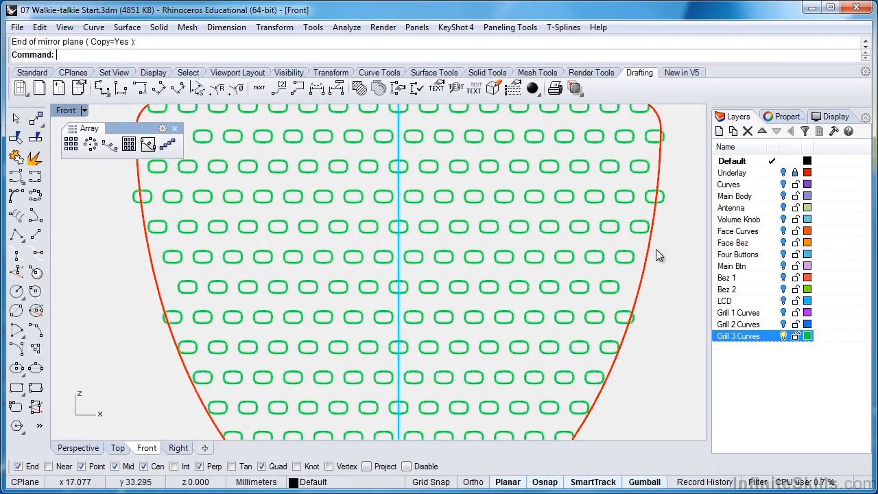
pyautogui.scroll(-3, 534, 316)
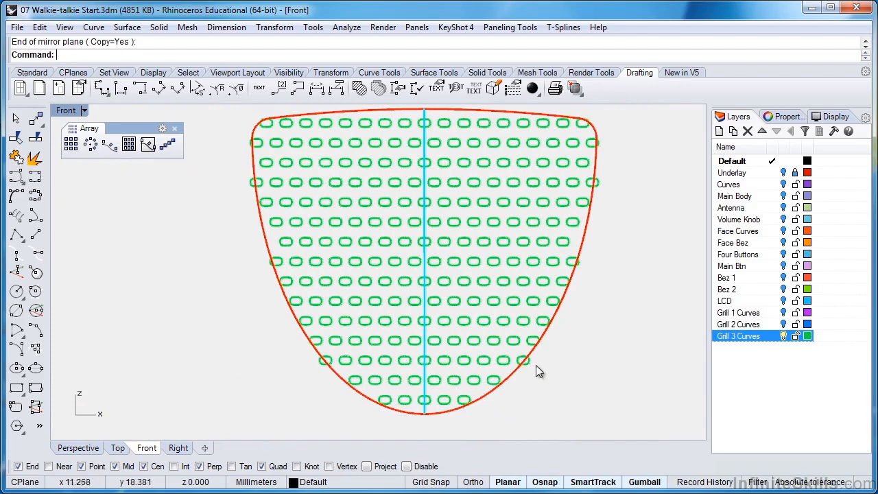
# Hide the red grill outline and the vertical centerline.
pyautogui.click(542, 323)
pyautogui.keyDown('shift'); pyautogui.click(425, 371); pyautogui.keyUp('shift')
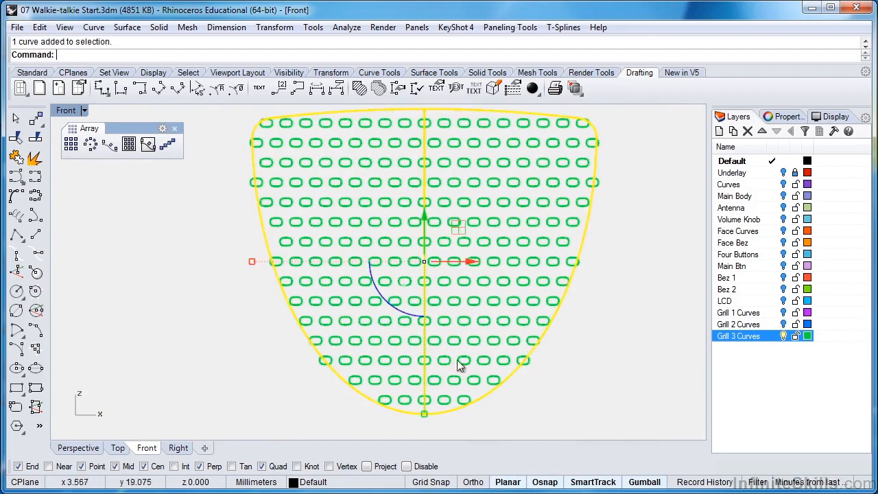
pyautogui.middleClick(486, 333)
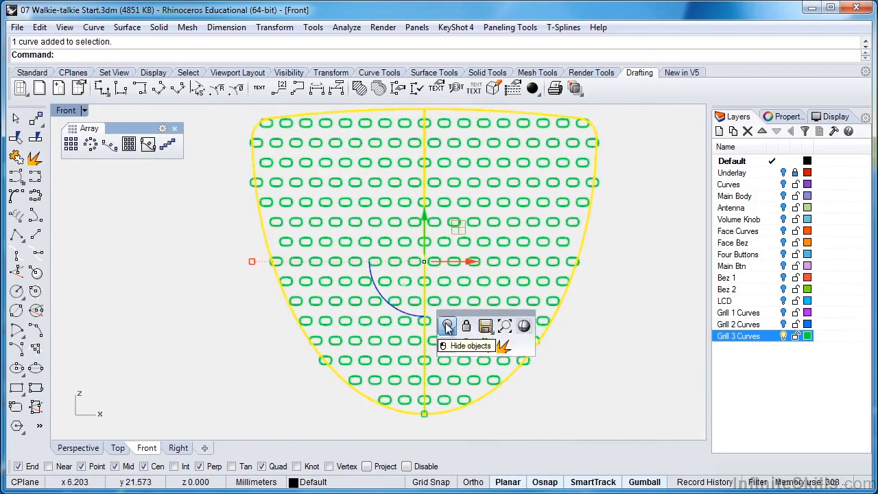
pyautogui.click(448, 325)
pyautogui.scroll(-2, 615, 370)
pyautogui.moveTo(607, 369); pyautogui.dragTo(557, 363, button='right')
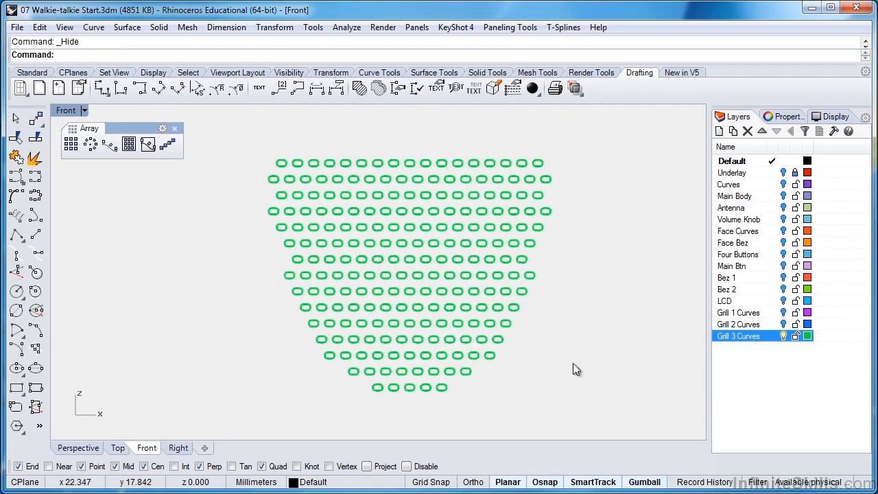
# Compare the grill patterns by showing Grill 2 Curves and Grill 1 Curves in turn, ending with only Grill 3 Curves on.
pyautogui.click(783, 336)
pyautogui.click(784, 325)
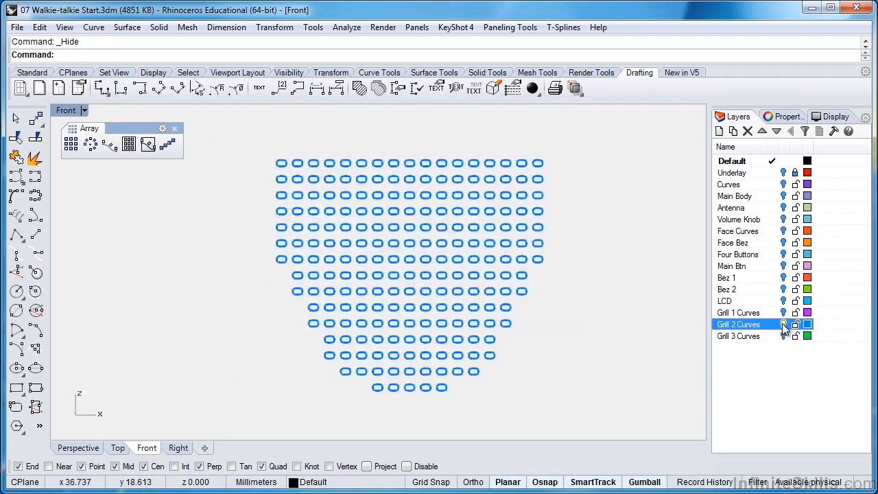
pyautogui.click(784, 325)
pyautogui.click(783, 313)
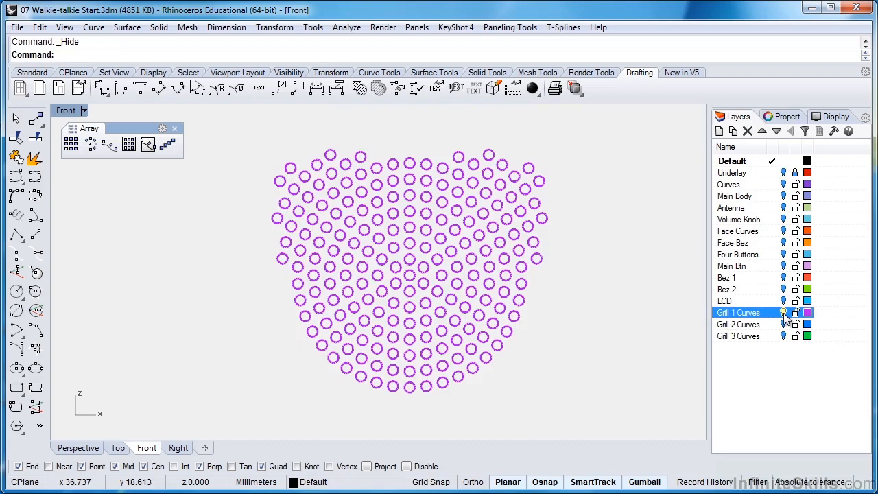
pyautogui.click(784, 313)
pyautogui.click(784, 336)
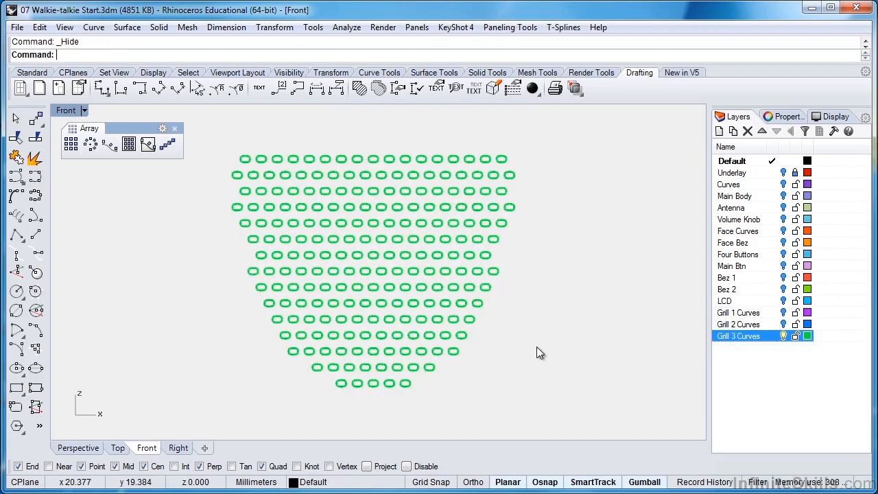